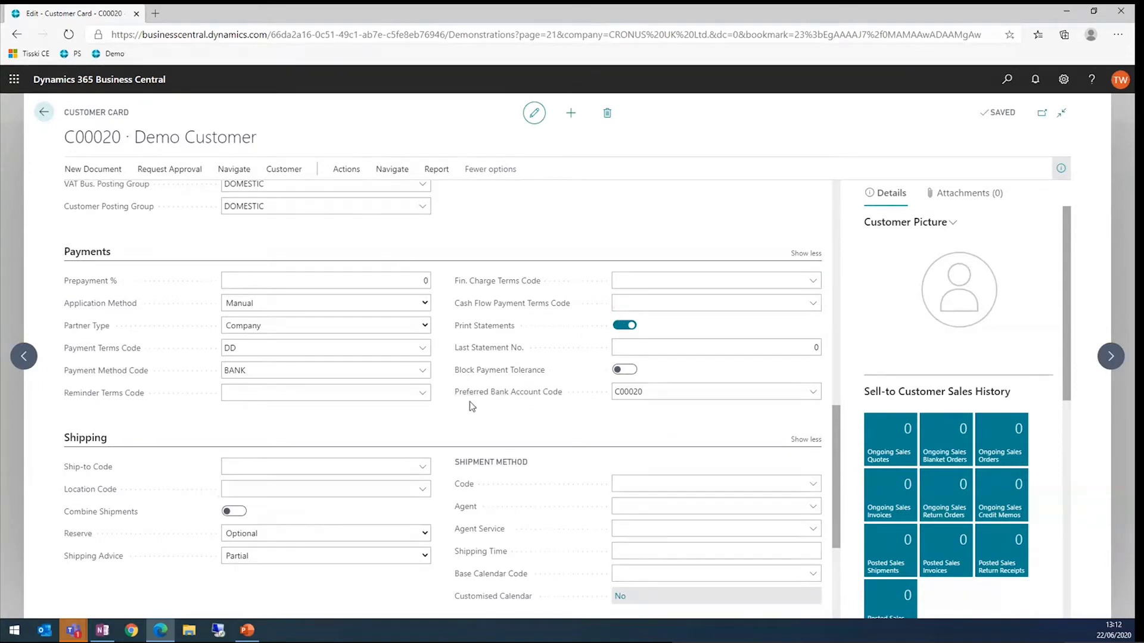
# Start a new direct debit mandate DDM1005 for the customer, using bank account C00020.
pyautogui.click(234, 350)
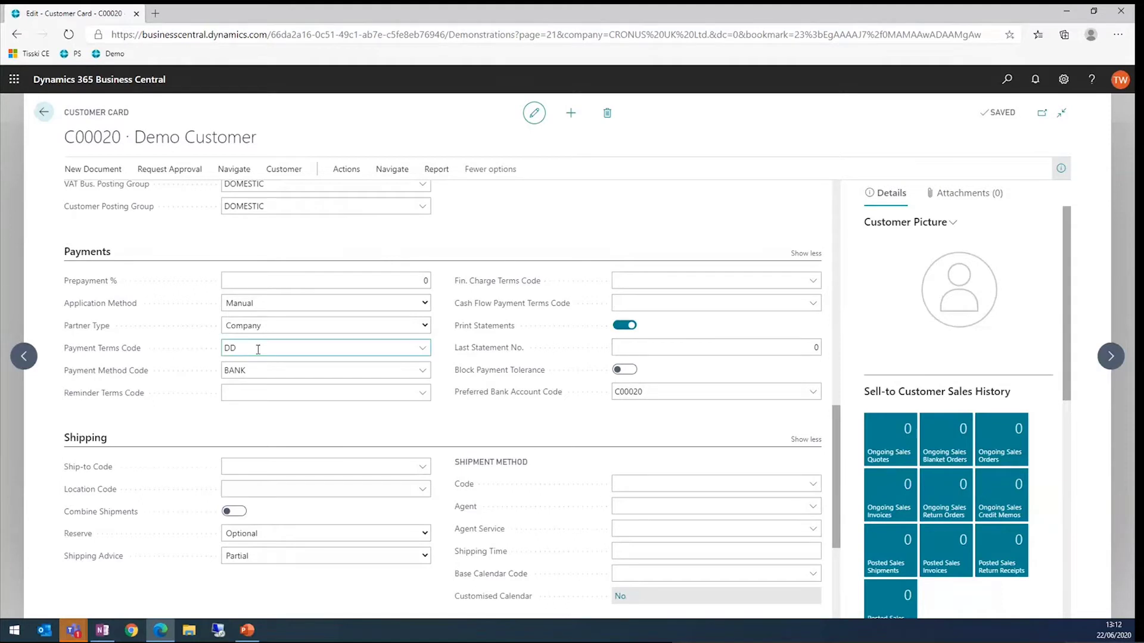
pyautogui.click(246, 174)
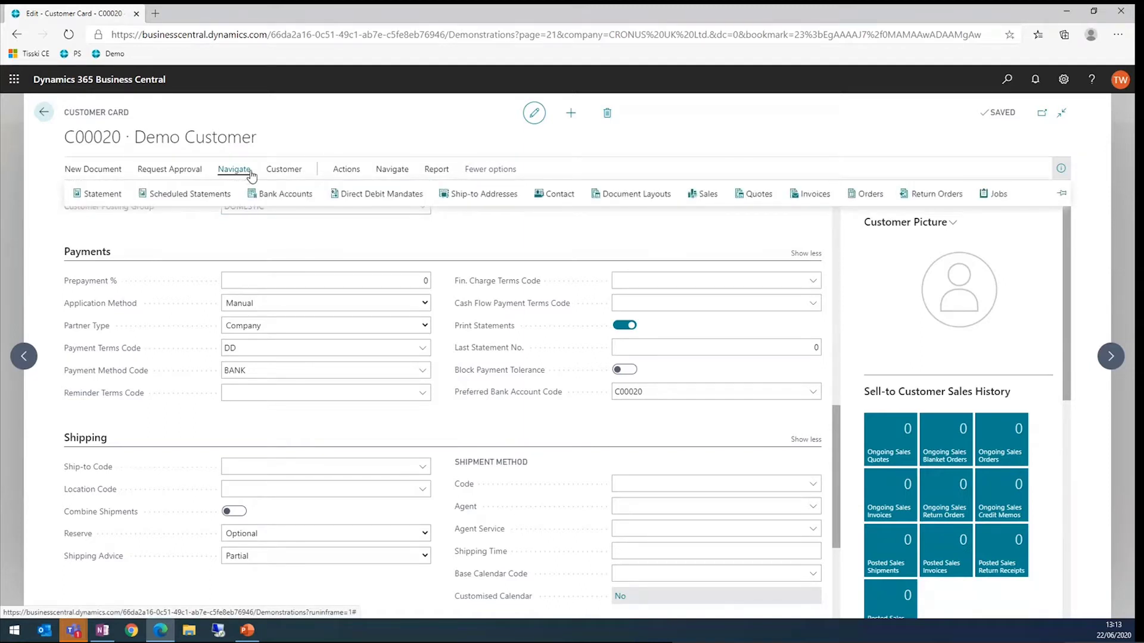
pyautogui.click(380, 197)
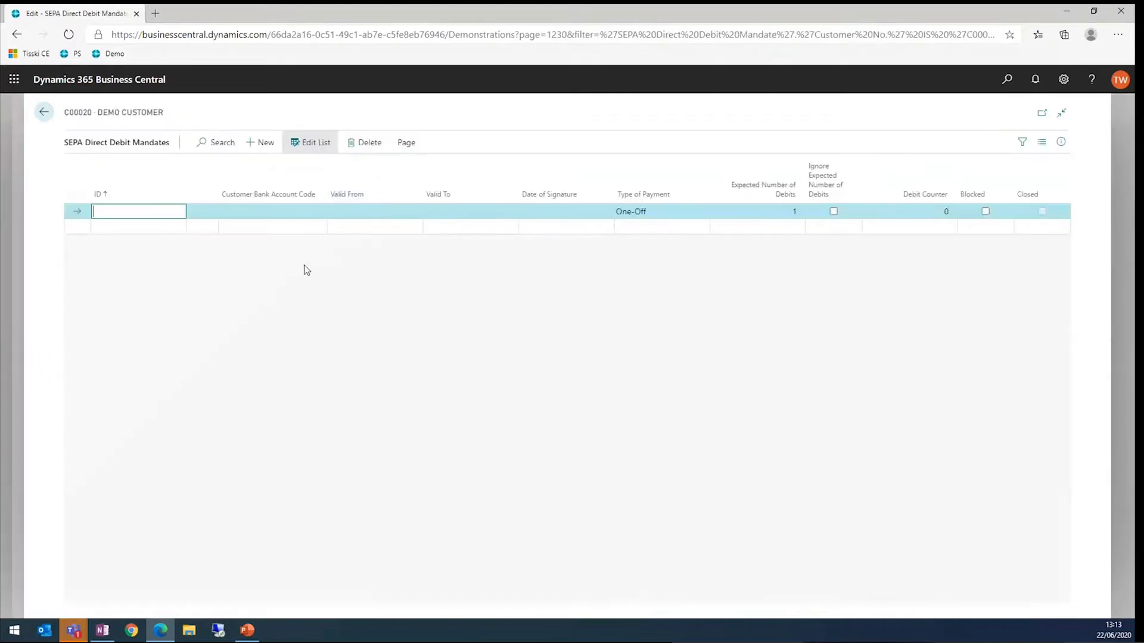
pyautogui.press('Tab')
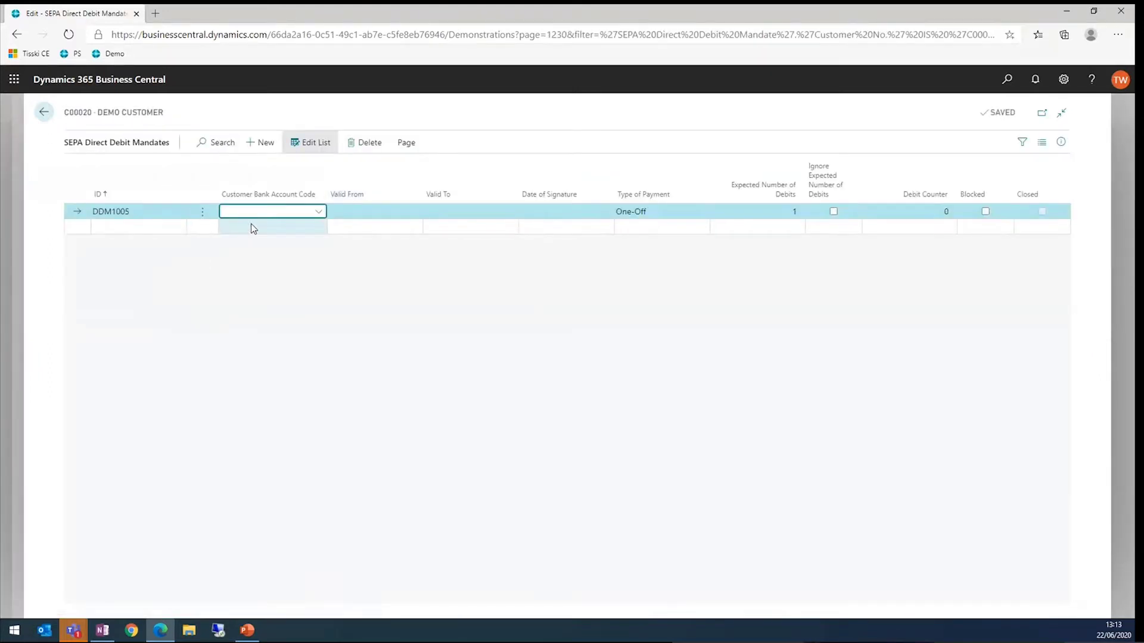
pyautogui.click(319, 213)
pyautogui.click(284, 261)
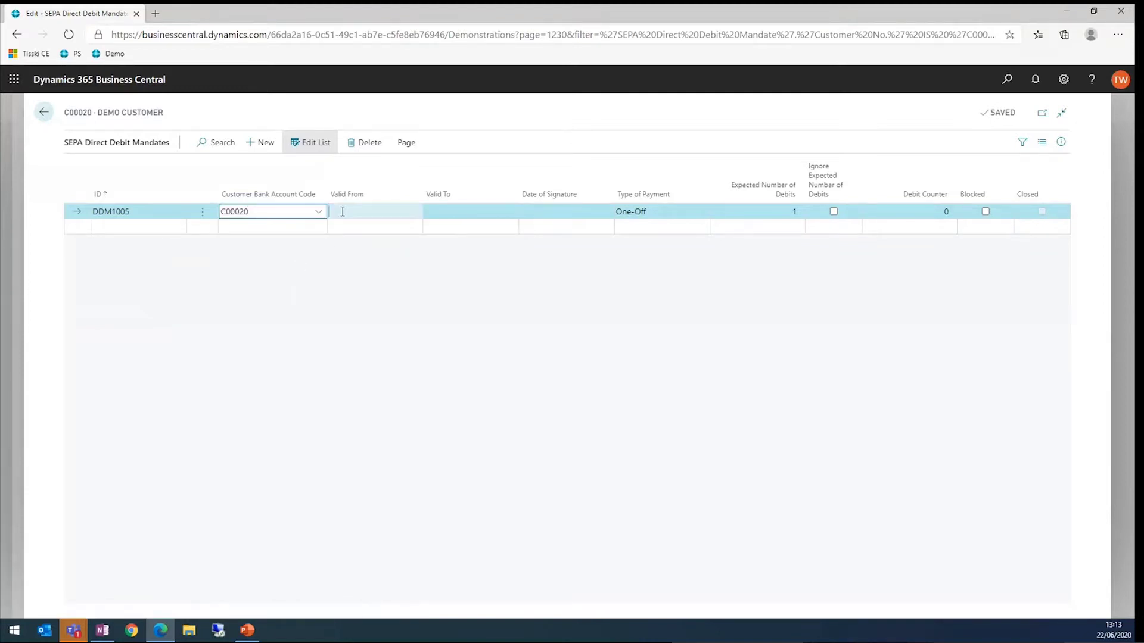
# Make the mandate valid from 01/01/2020 to 31/12/2020, with signature date 14/12/2019.
pyautogui.click(342, 211)
pyautogui.write('0101')
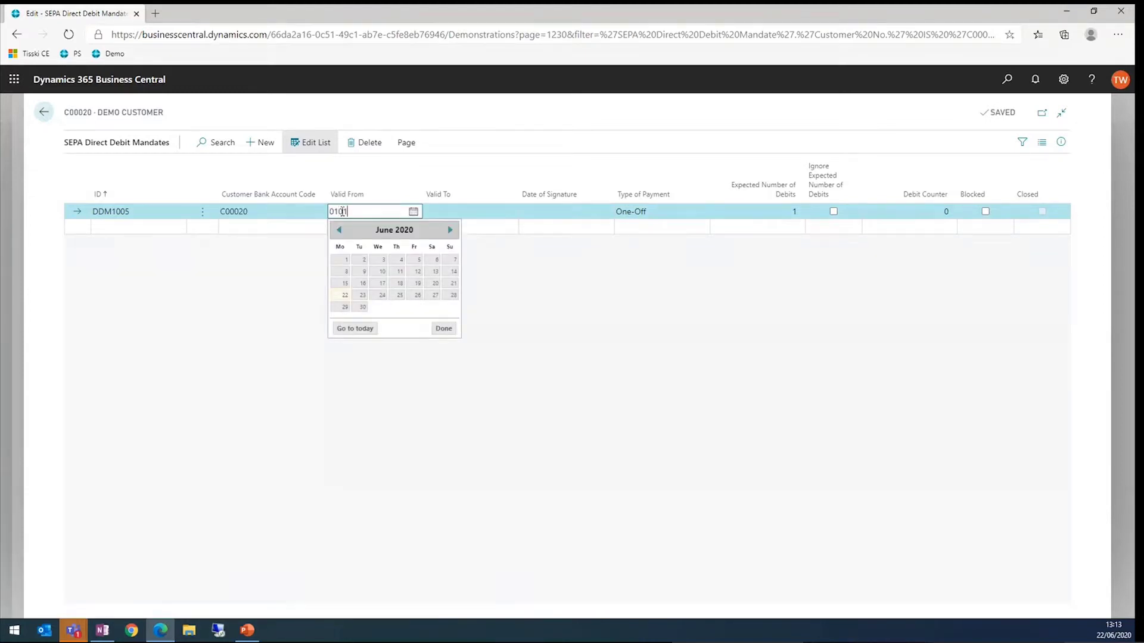
pyautogui.press('Tab')
pyautogui.write('3112')
pyautogui.press('Tab')
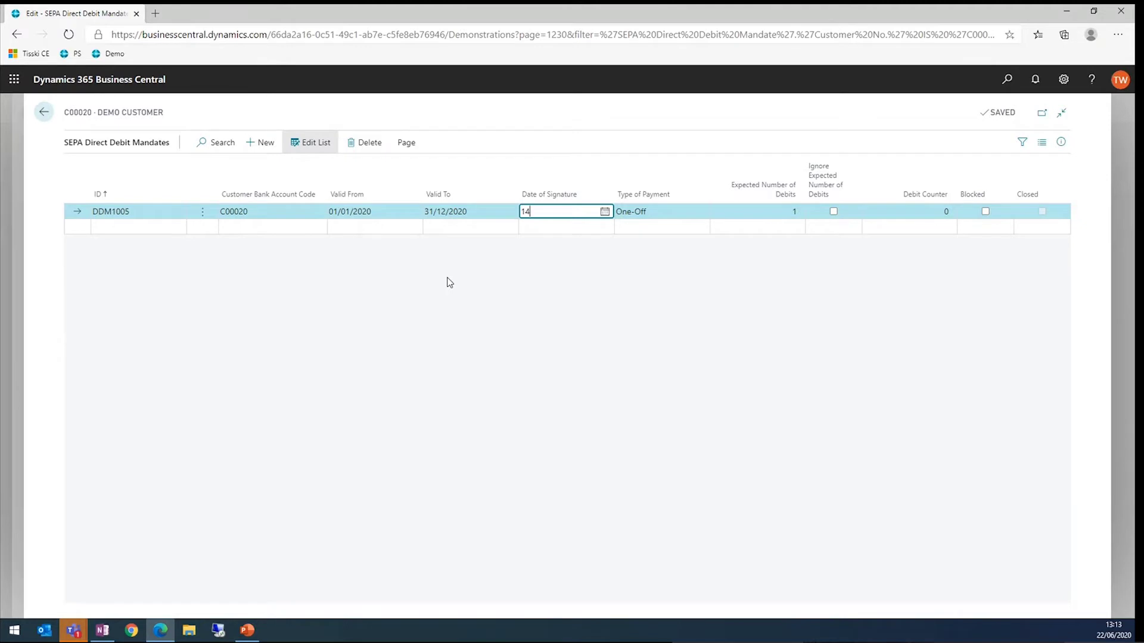
pyautogui.write('141219')
pyautogui.press('Tab')
# Set the mandate's payment type to Recurrent with 12 expected debits.
pyautogui.click(634, 213)
pyautogui.click(633, 250)
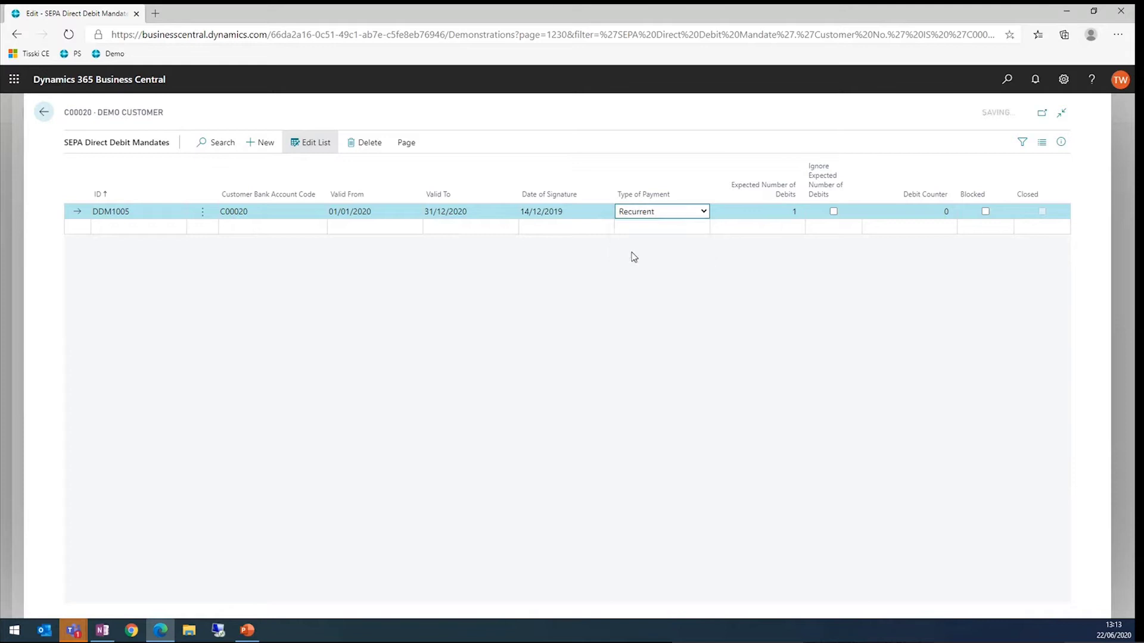
pyautogui.click(773, 212)
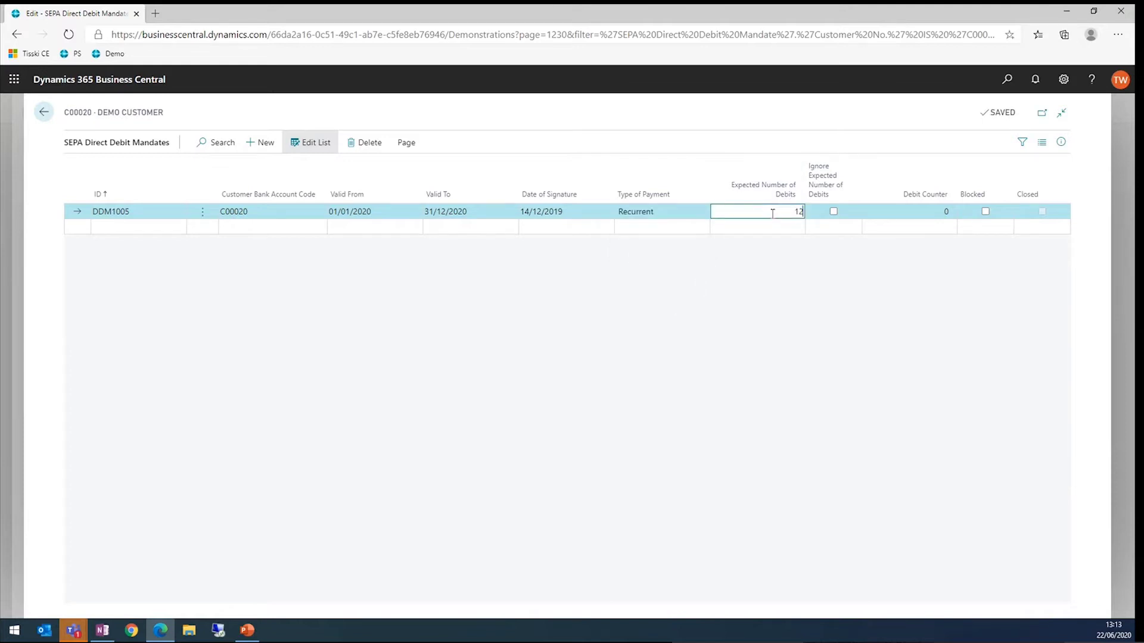
pyautogui.write('12')
pyautogui.press('Tab')
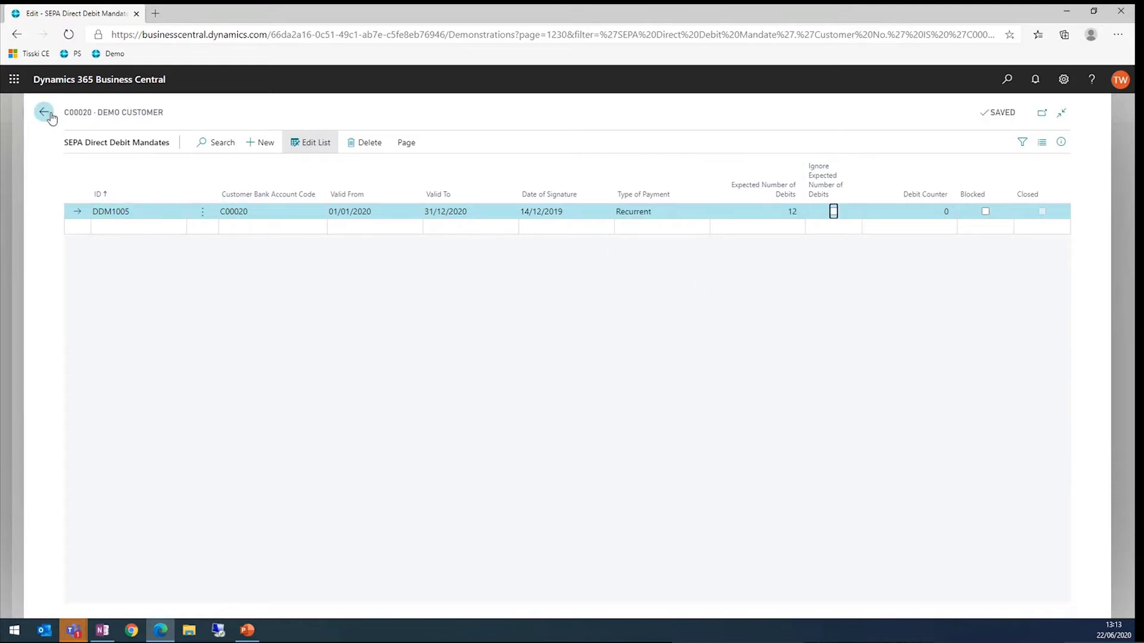
# Return to customer C00020's card and list its recurring sales lines, showing the standard sales codes.
pyautogui.click(50, 115)
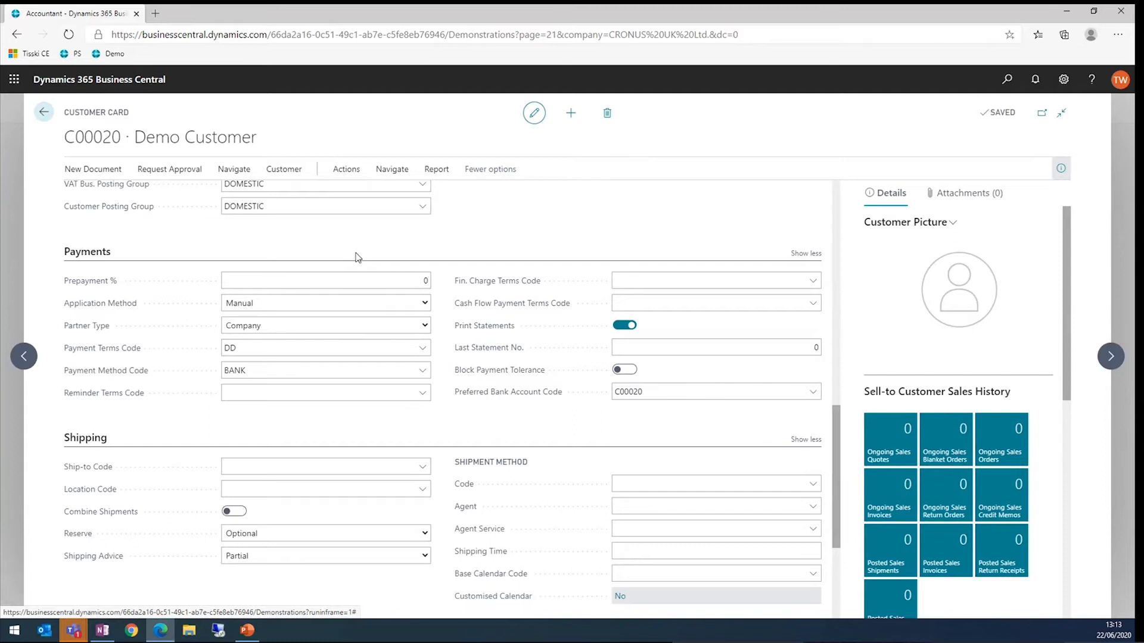
pyautogui.click(403, 175)
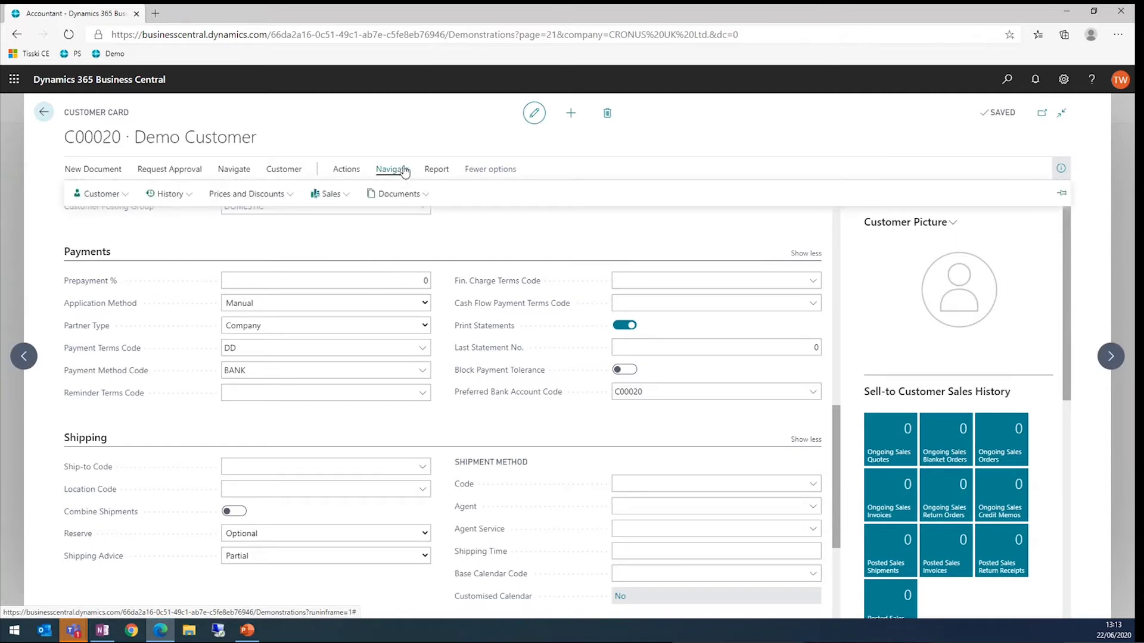
pyautogui.click(330, 194)
pyautogui.click(361, 243)
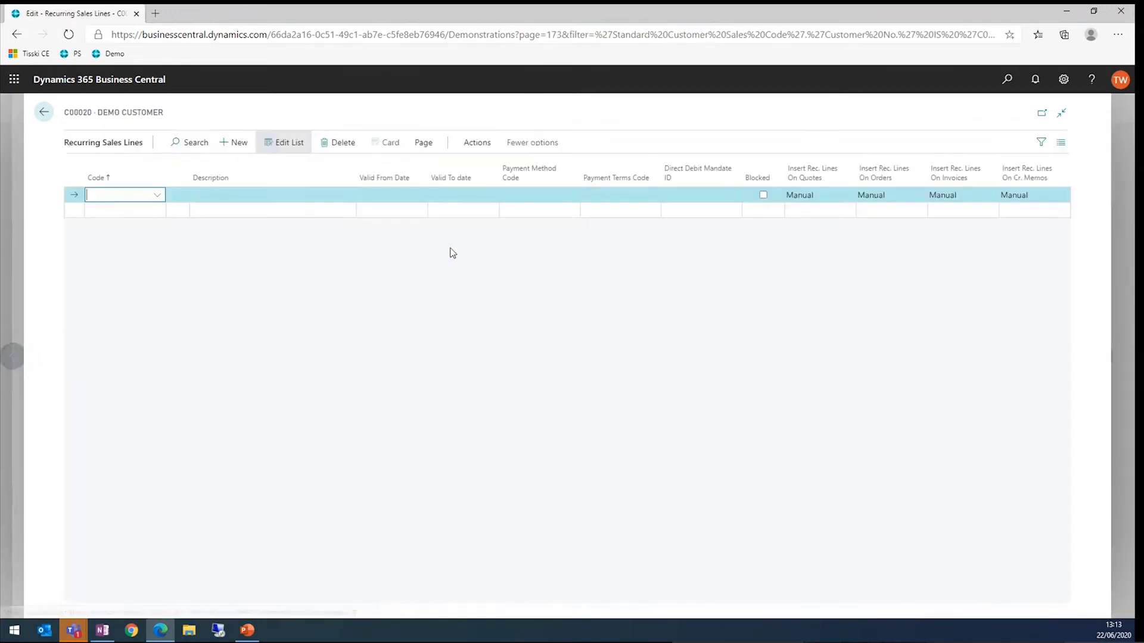
pyautogui.click(157, 196)
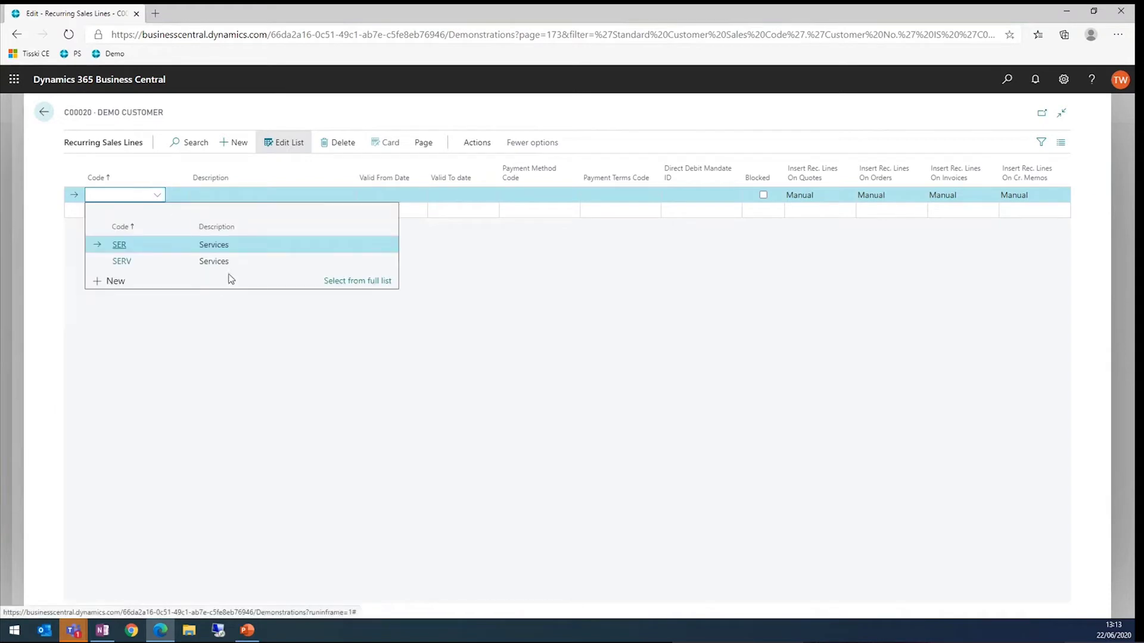
# Create a new standard sales code SERVICES with description Services.
pyautogui.click(118, 283)
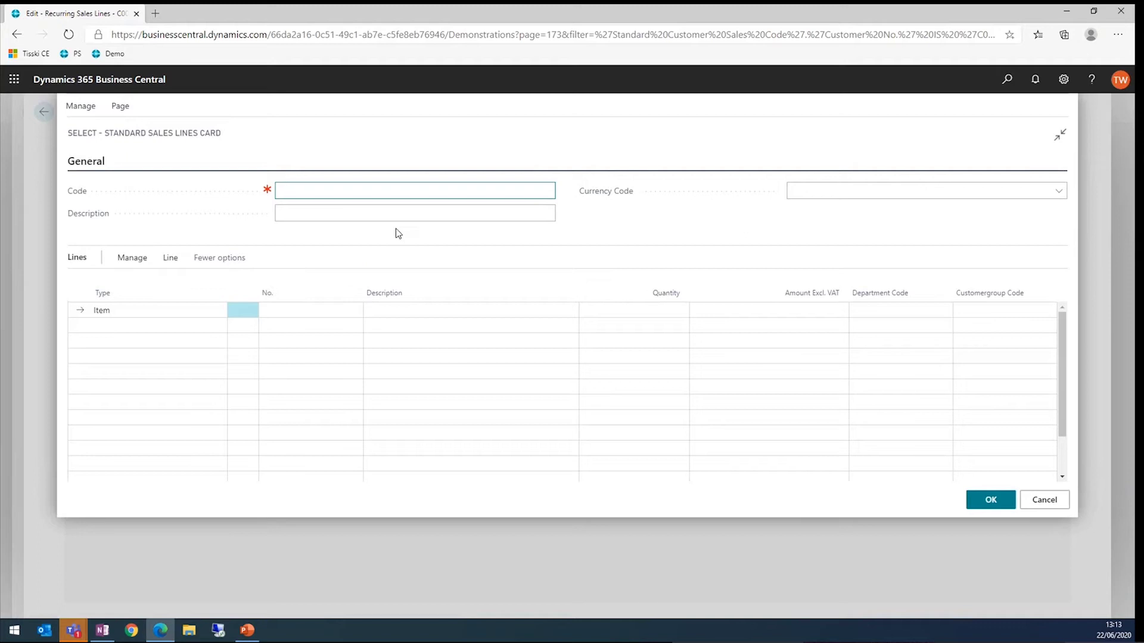
pyautogui.write('Services')
pyautogui.press('Tab')
pyautogui.write('Services')
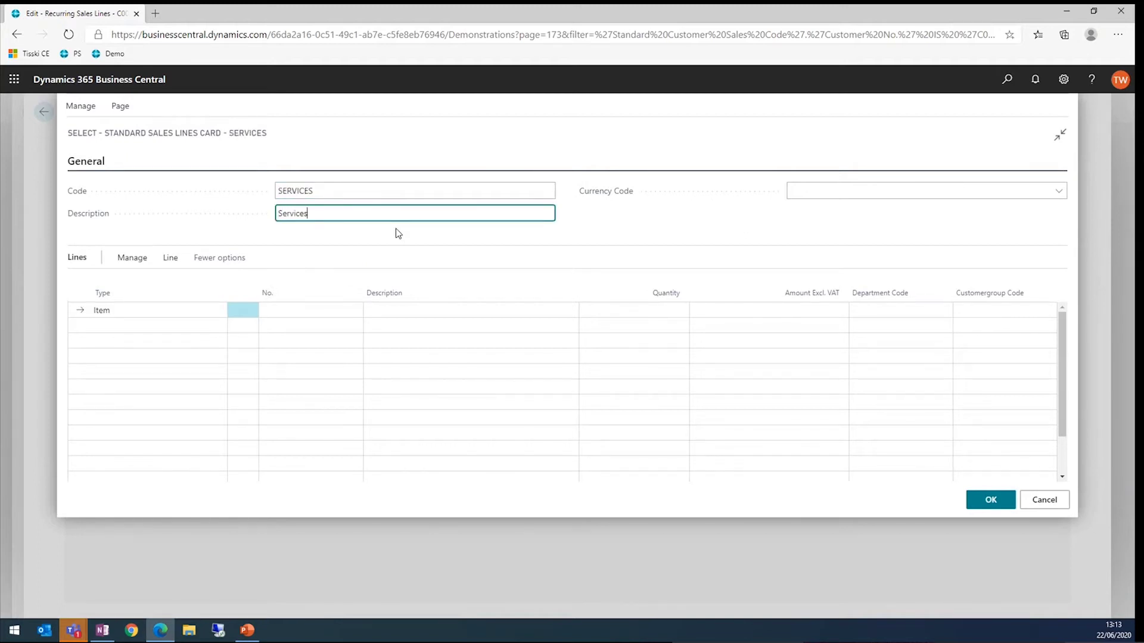
pyautogui.press('Tab')
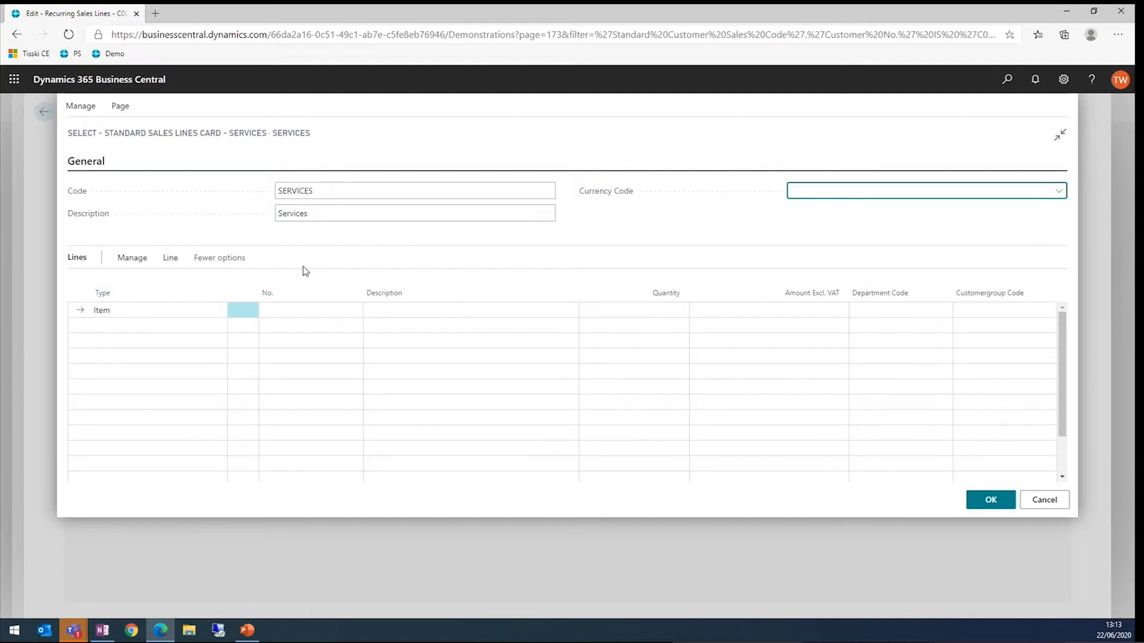
# Add an Item line for item 1000 Service with quantity 3.
pyautogui.click(151, 314)
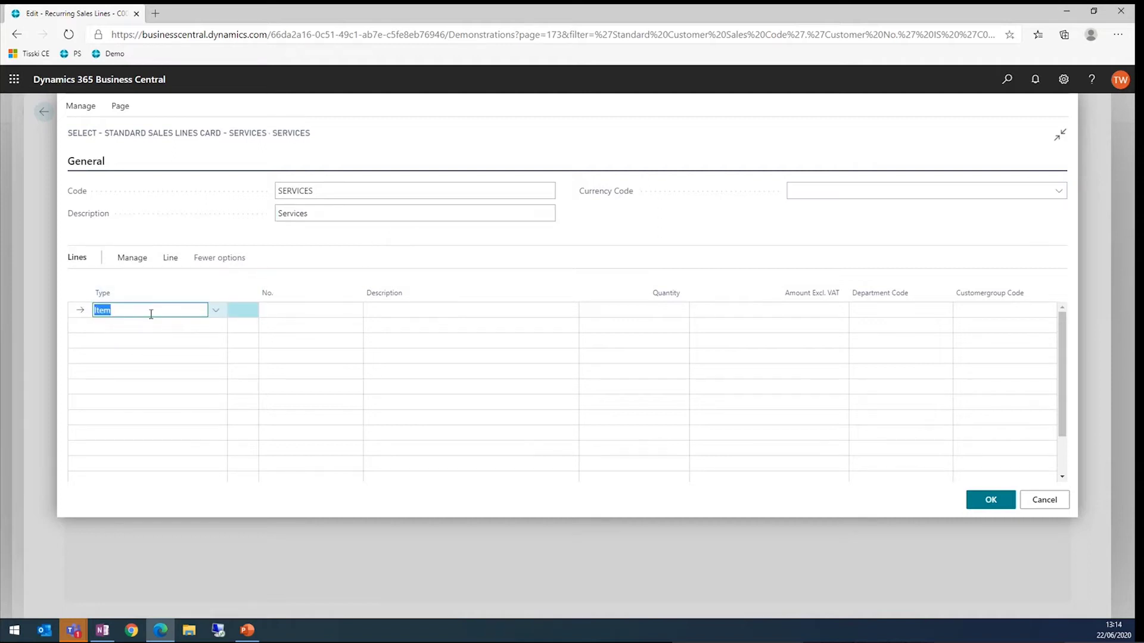
pyautogui.click(216, 311)
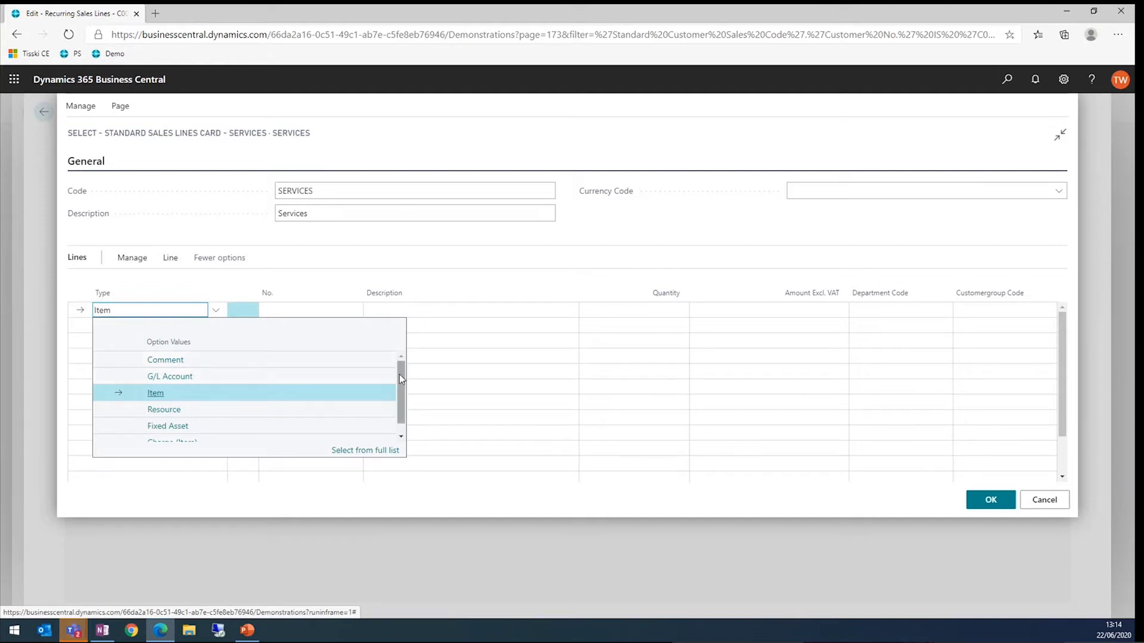
pyautogui.scroll(-1, 399, 374)
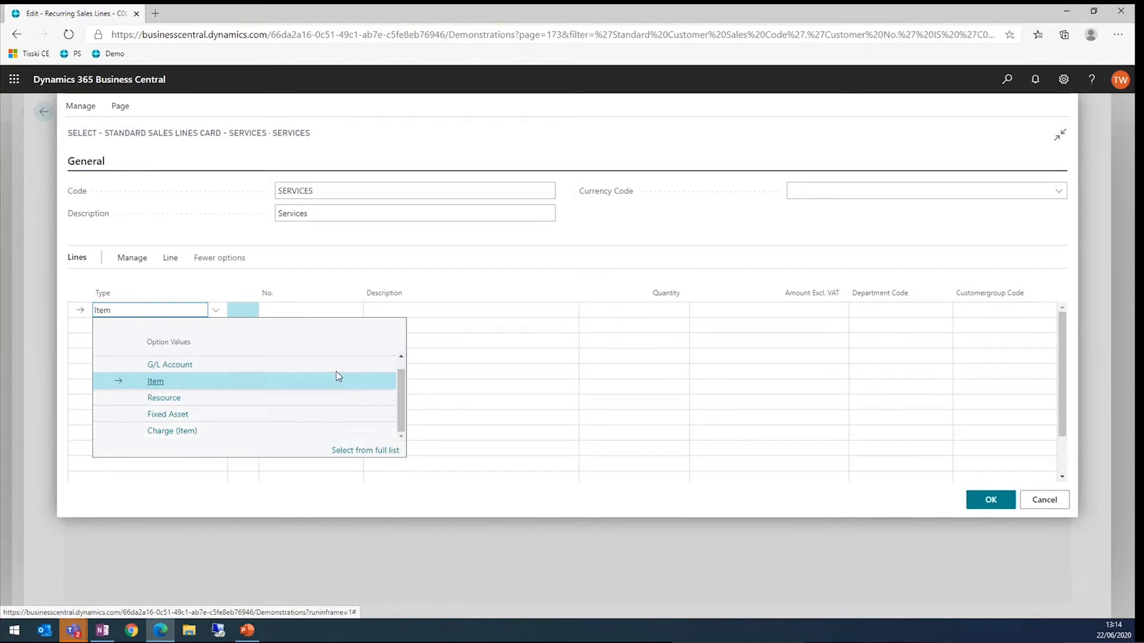
pyautogui.click(227, 382)
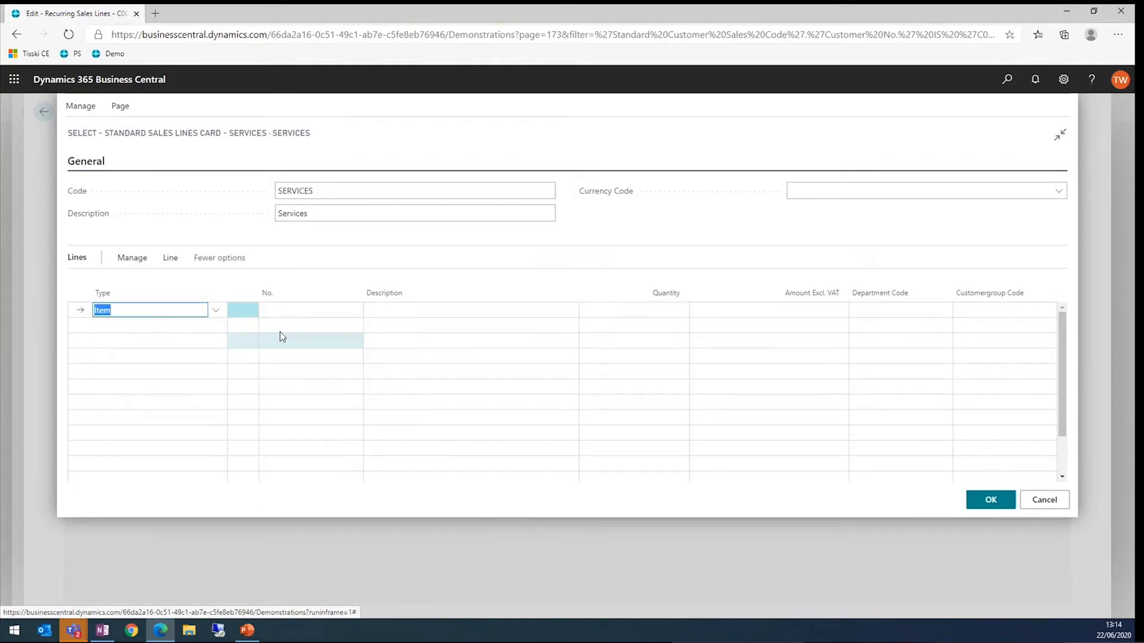
pyautogui.click(289, 310)
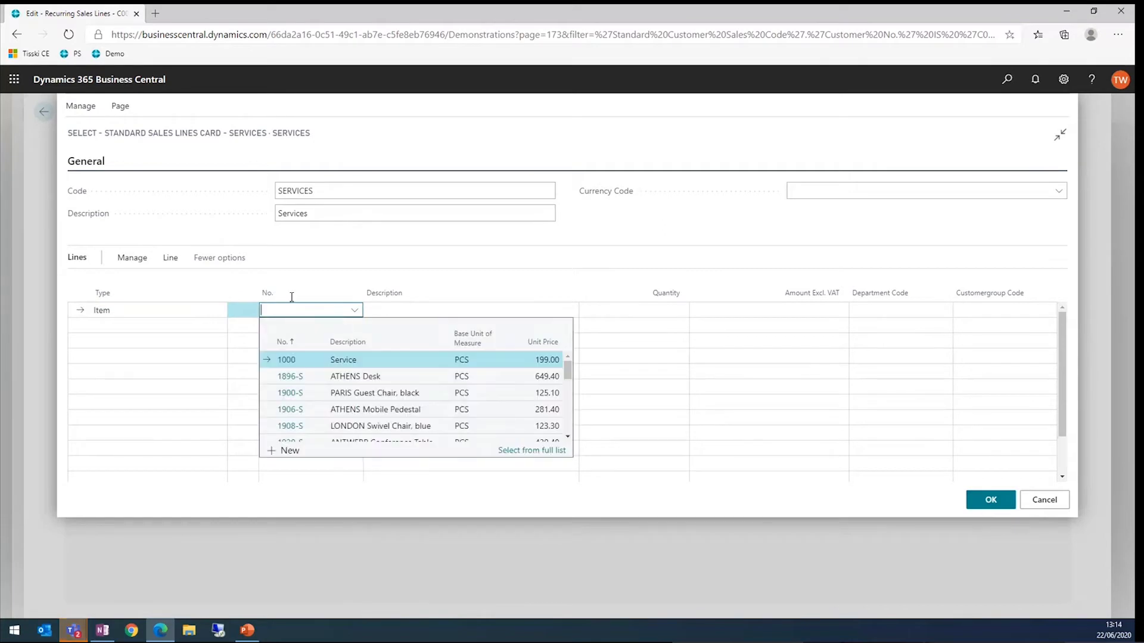
pyautogui.press('Return')
pyautogui.click(596, 311)
pyautogui.write('3')
pyautogui.press('Tab')
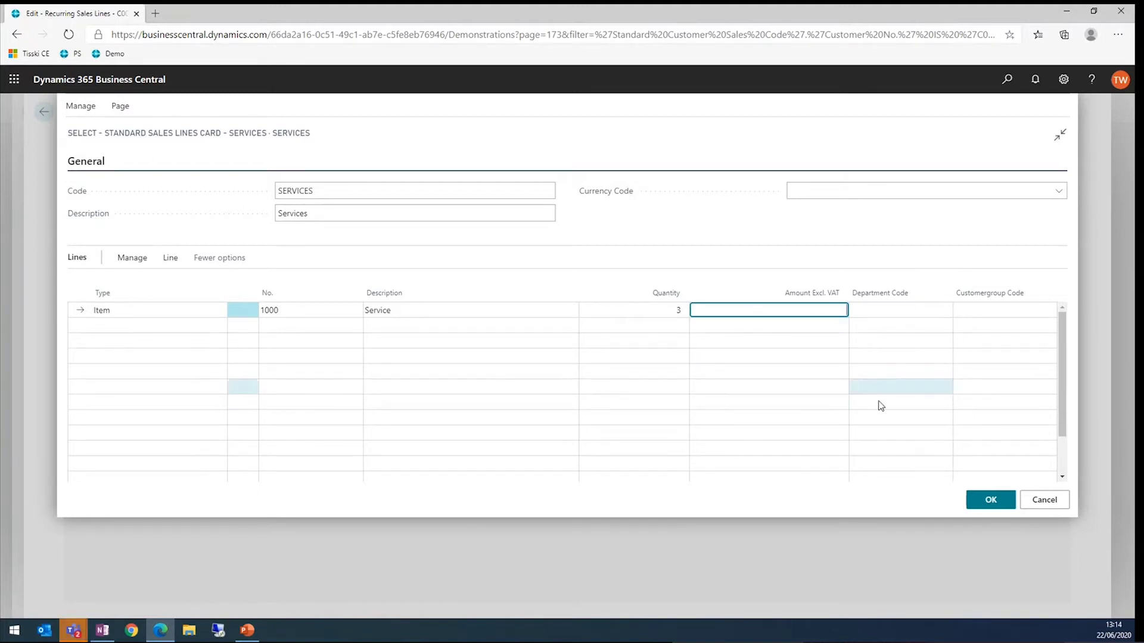
# Save the SERVICES code and give the recurring line validity 01/01/2020–31/12/2020.
pyautogui.click(990, 503)
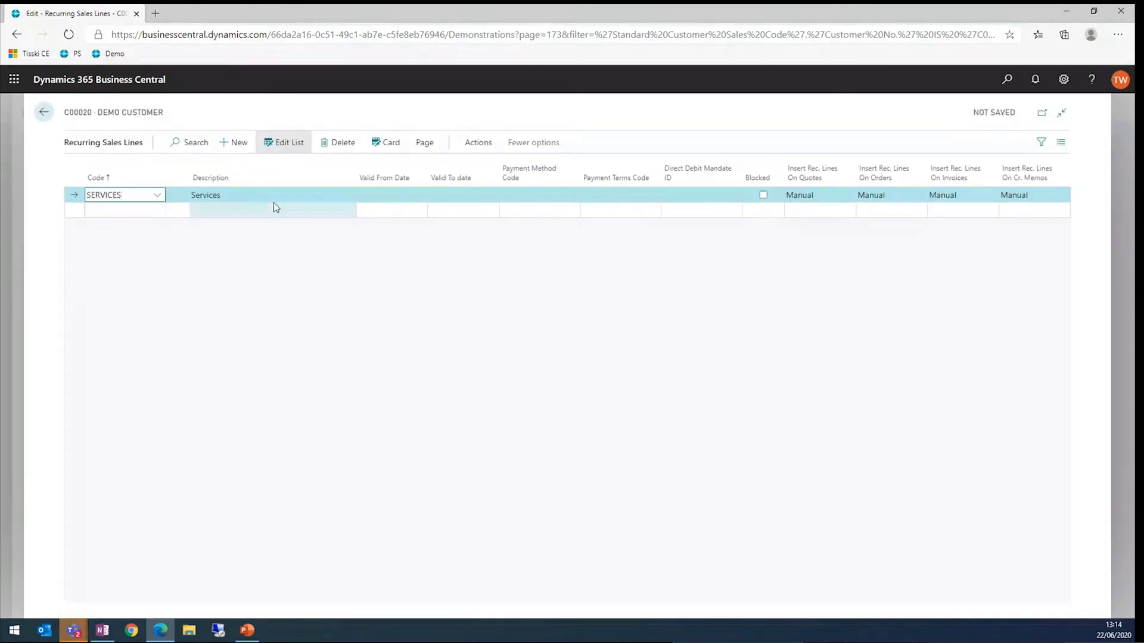
pyautogui.click(378, 195)
pyautogui.write('01')
pyautogui.press('Tab')
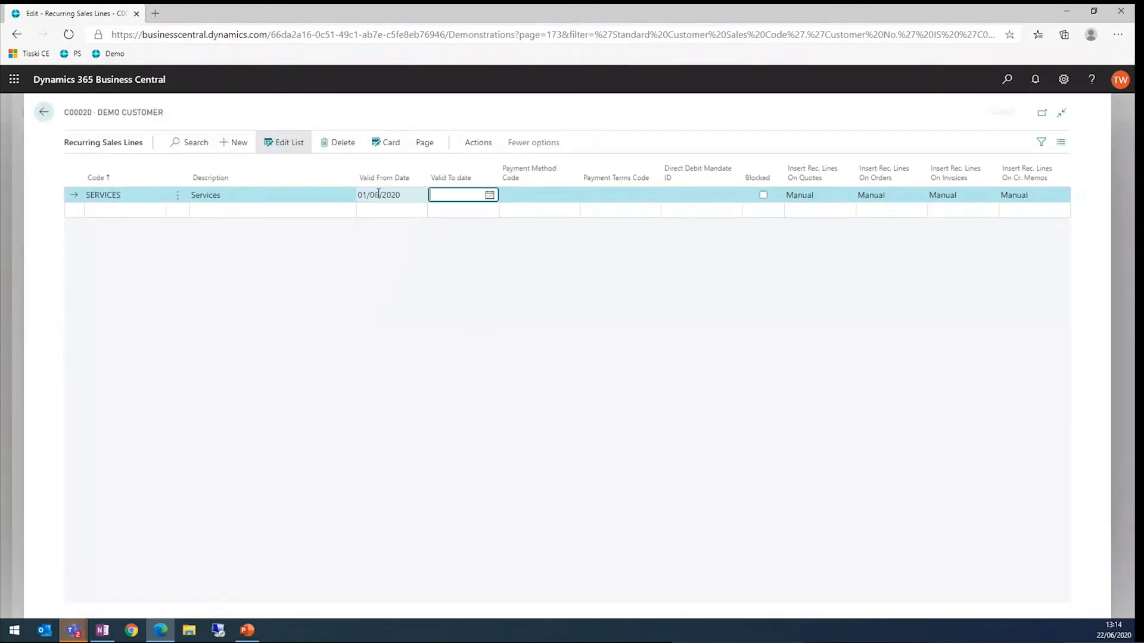
pyautogui.write('3')
pyautogui.write('1/12')
pyautogui.click(379, 195)
pyautogui.click(380, 196)
pyautogui.press('Tab')
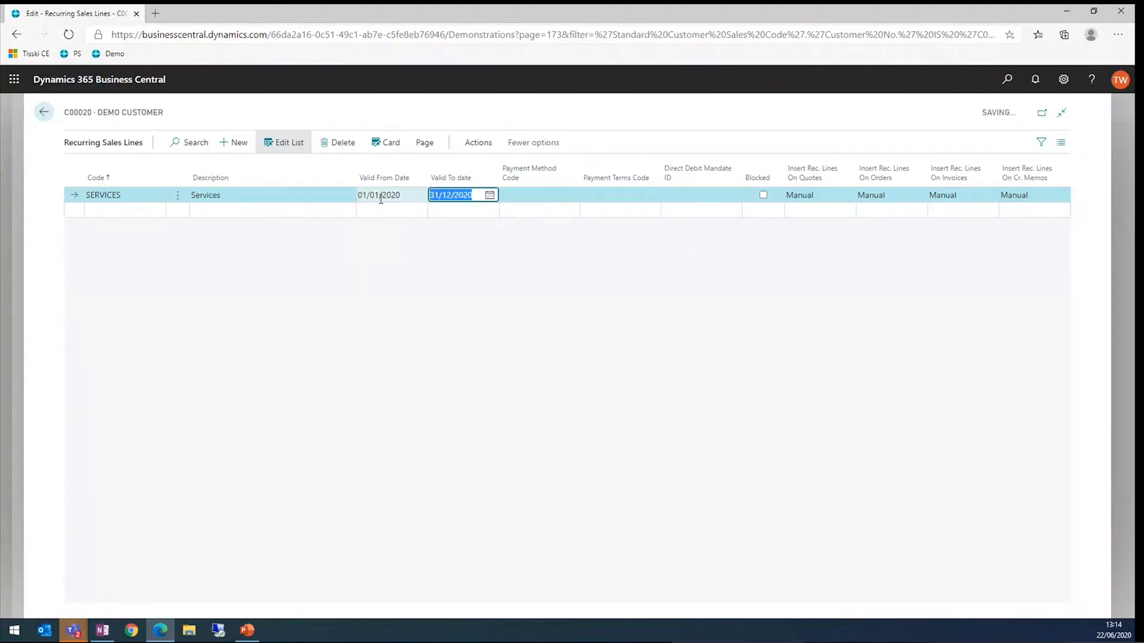
# Assign direct debit mandate DDM1005 to the SERVICES recurring line.
pyautogui.click(545, 197)
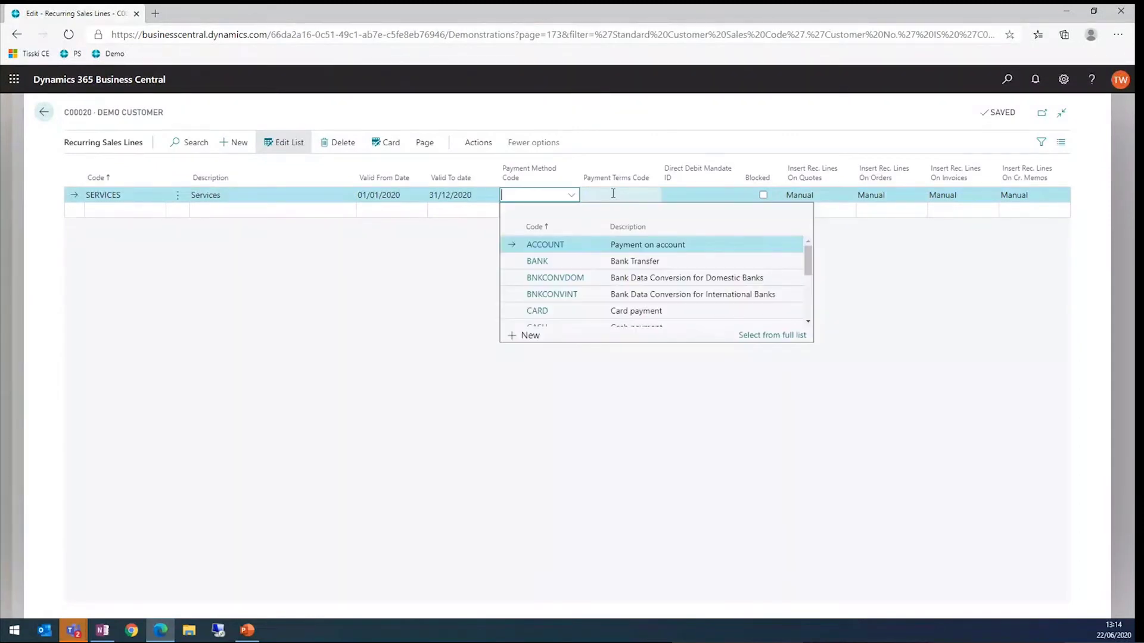
pyautogui.click(600, 193)
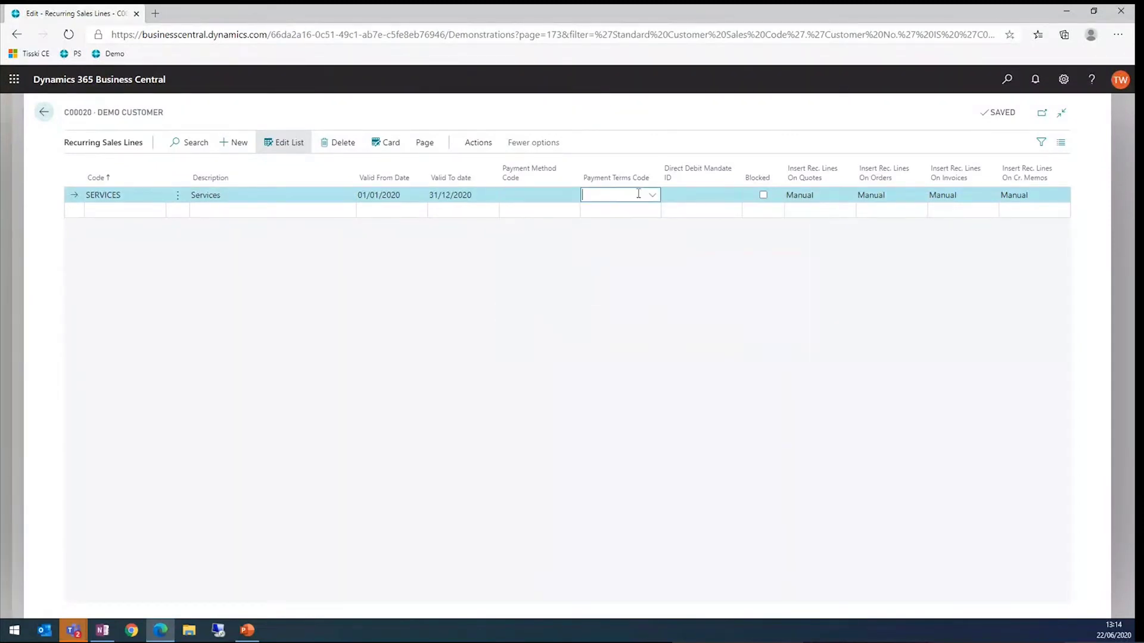
pyautogui.click(679, 194)
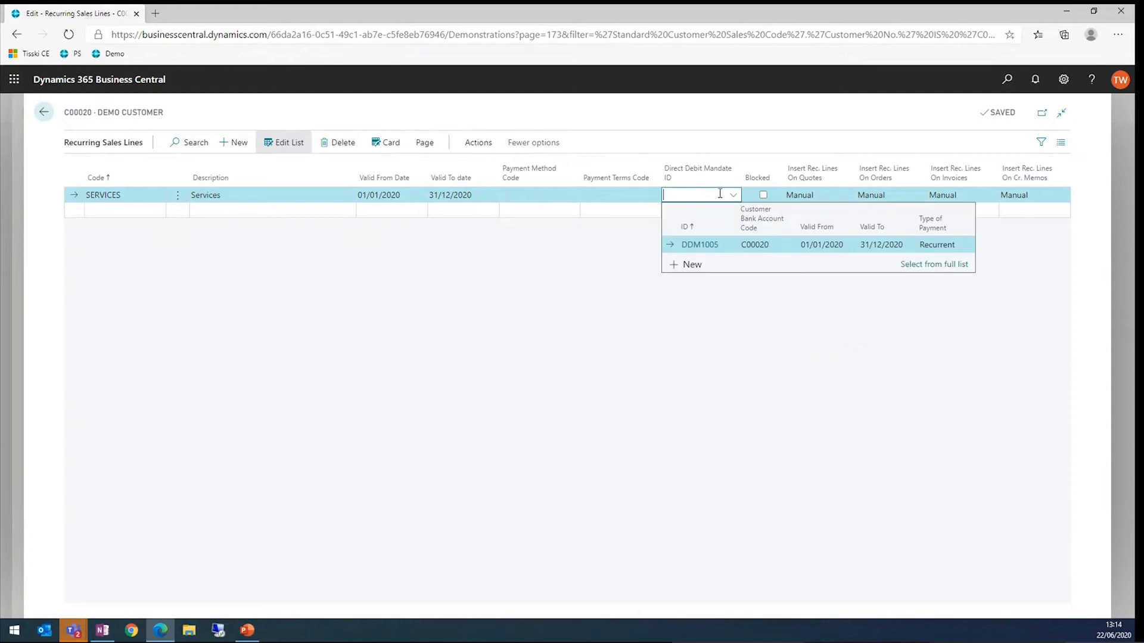
pyautogui.click(757, 245)
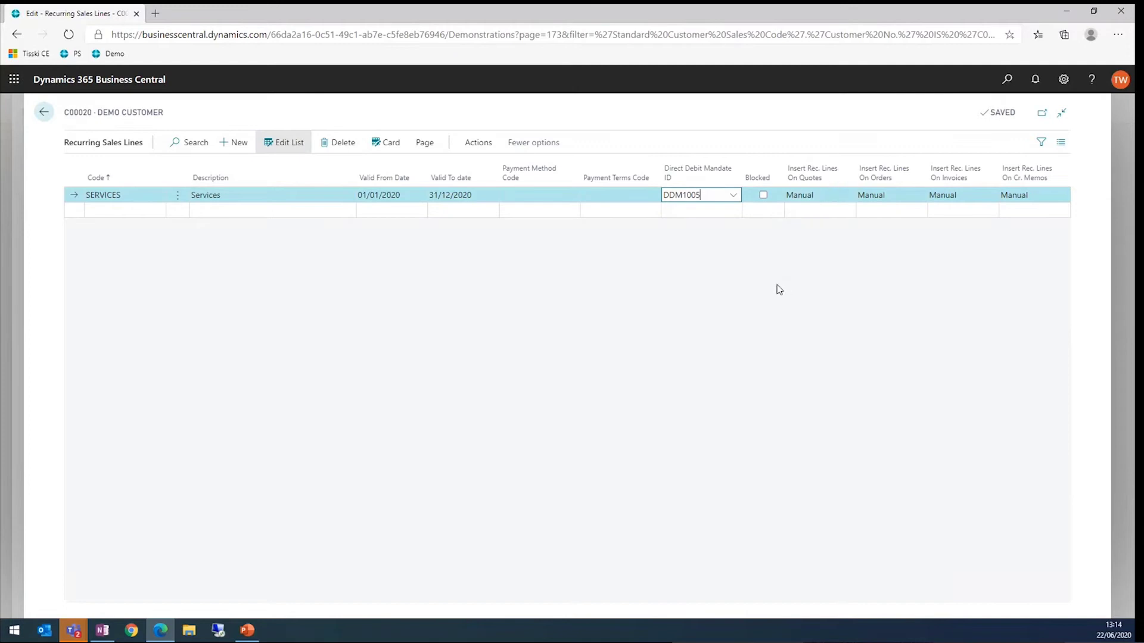
# Set Insert Rec. Lines On Invoices to Automatic for the SERVICES line.
pyautogui.click(817, 200)
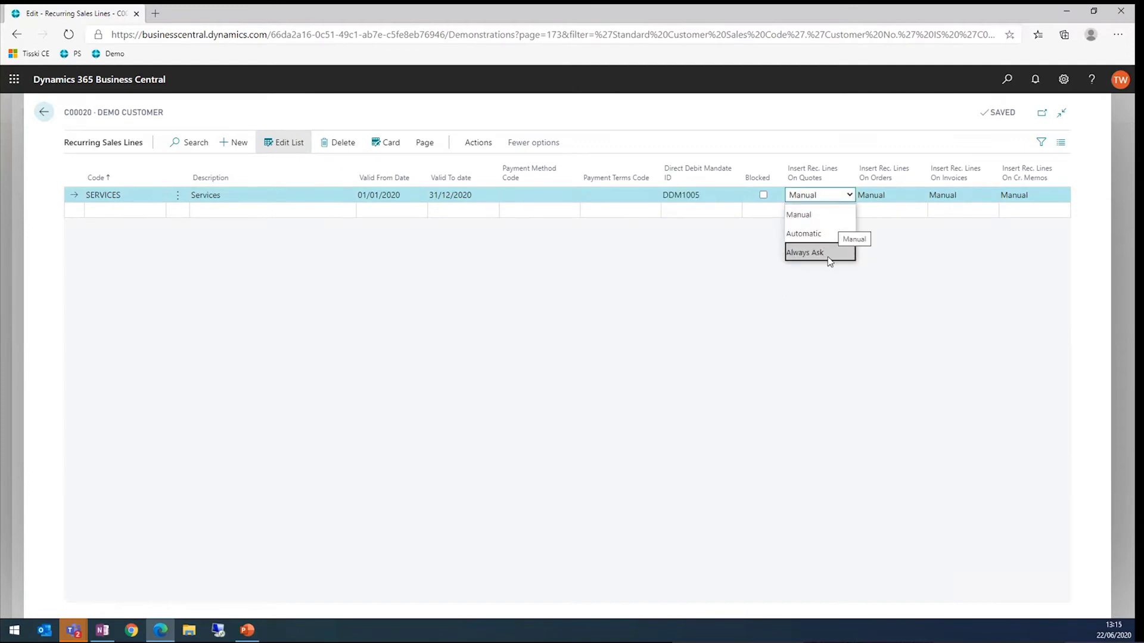
pyautogui.click(953, 197)
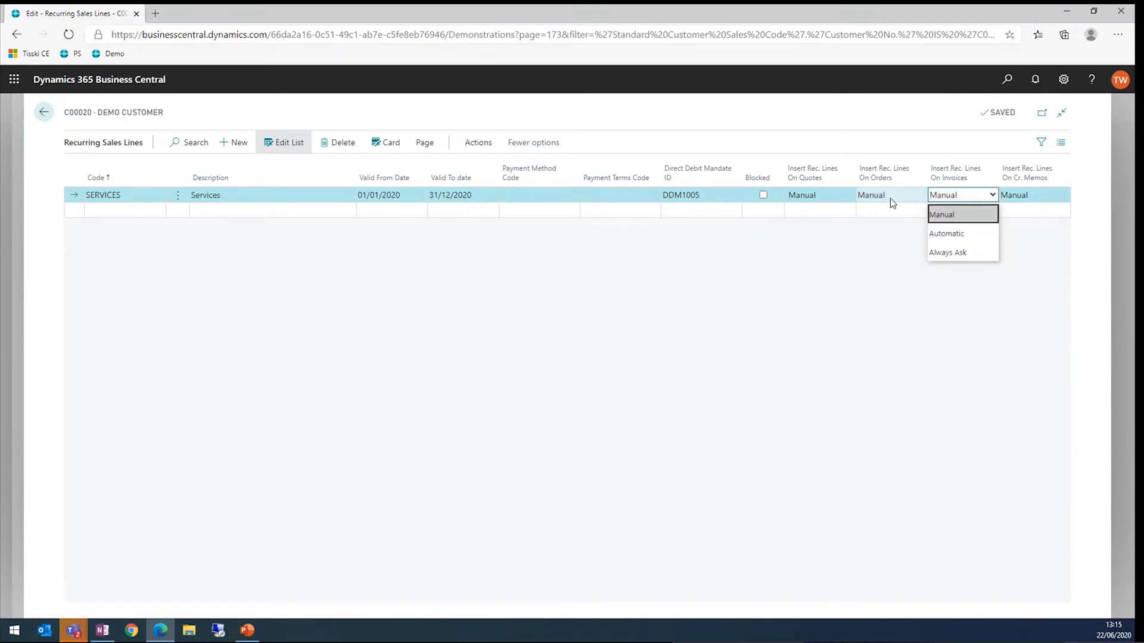
pyautogui.click(871, 197)
pyautogui.click(944, 196)
pyautogui.click(1018, 197)
pyautogui.click(968, 198)
pyautogui.click(961, 234)
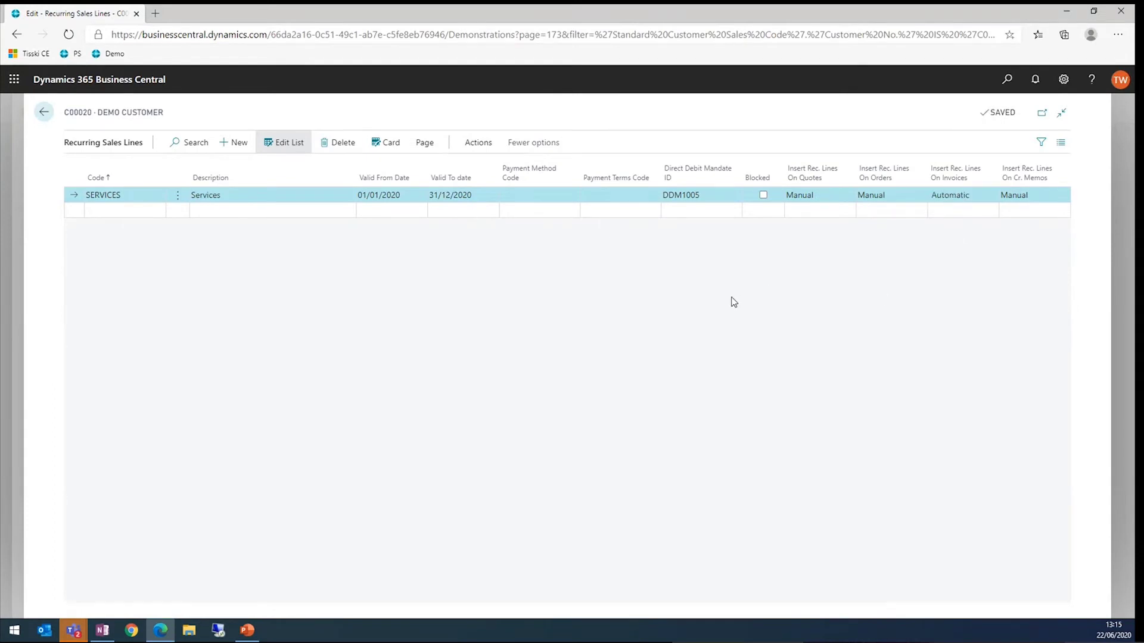
# Run Create Recurring Sales Invoices for customer C00020 with order and posting date 22/06/2020.
pyautogui.click(50, 117)
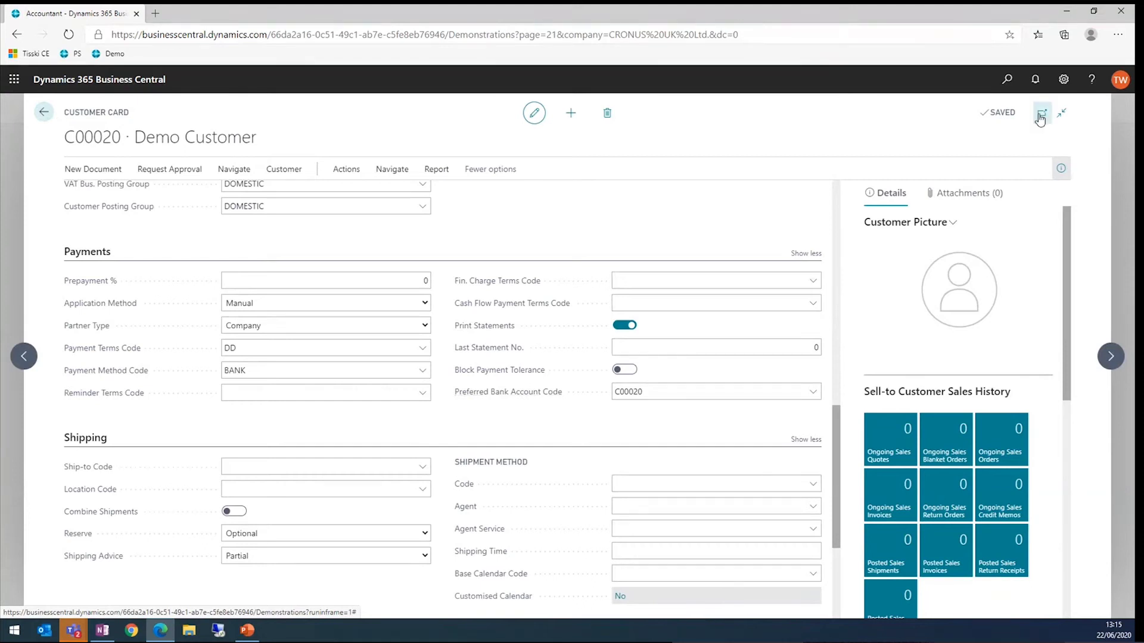
pyautogui.click(1007, 80)
pyautogui.write('crea')
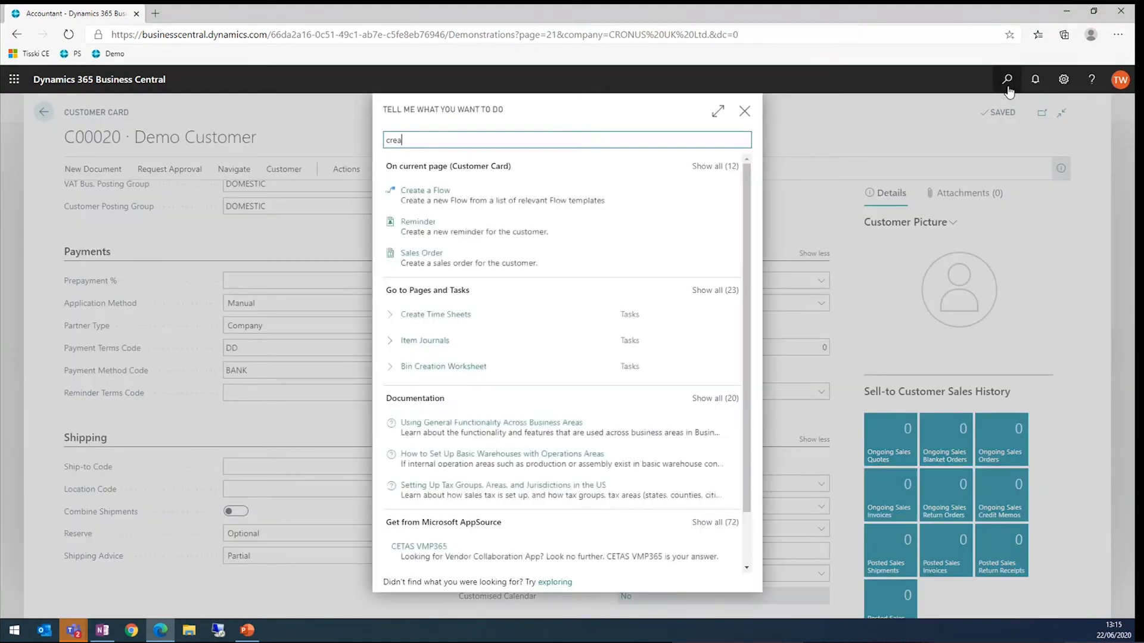
pyautogui.write('te sale')
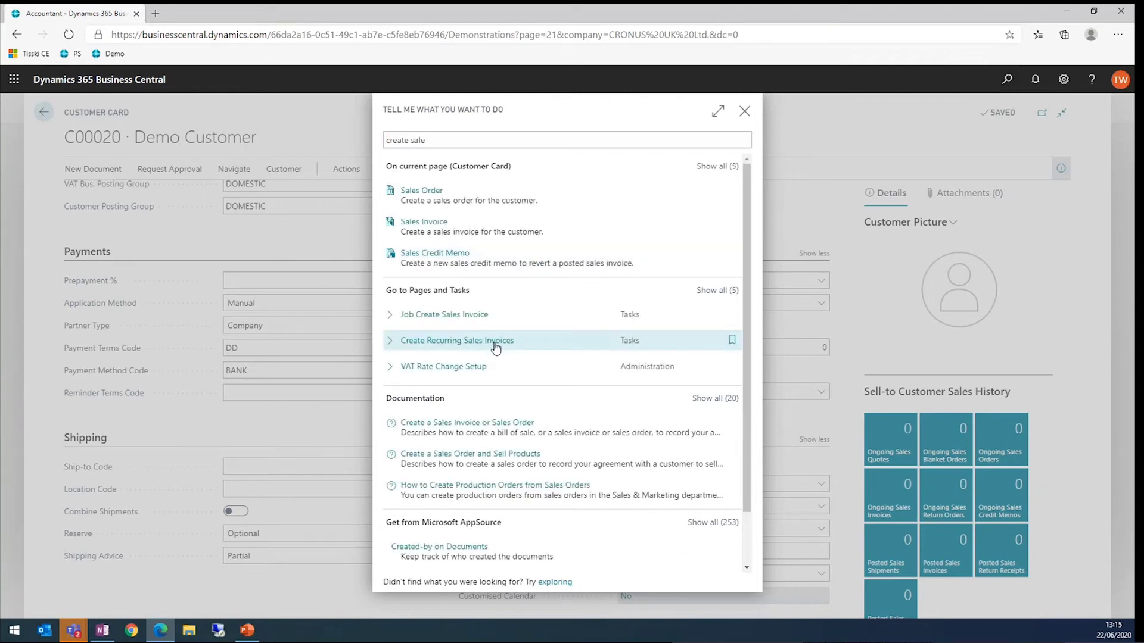
pyautogui.click(495, 346)
pyautogui.write('t')
pyautogui.click(648, 165)
pyautogui.write('tt')
pyautogui.press('Tab')
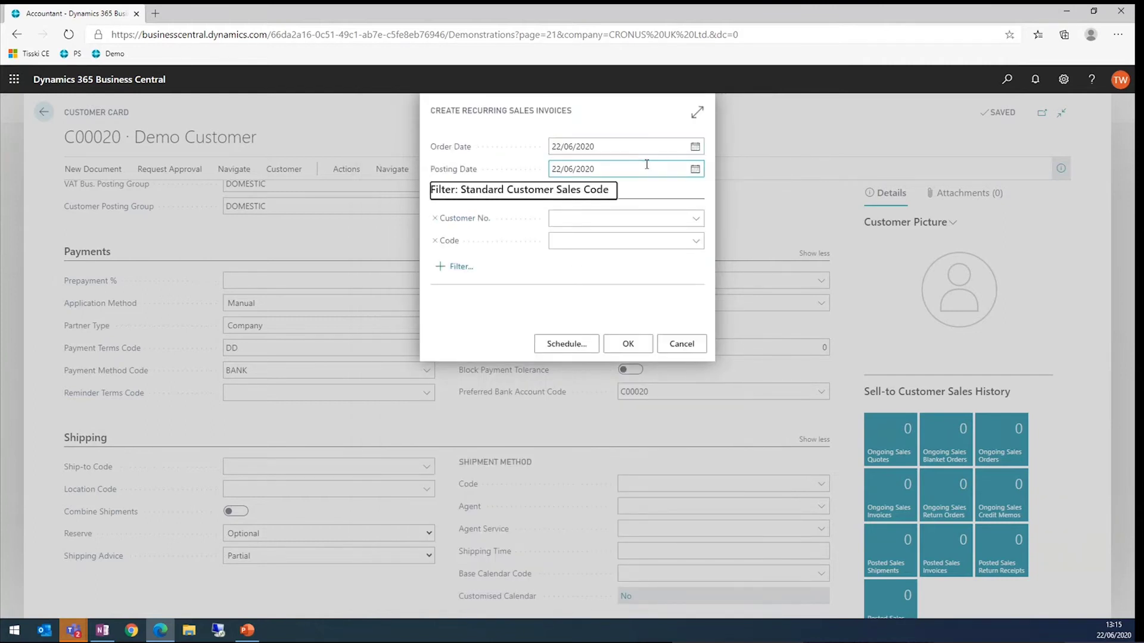
pyautogui.click(696, 218)
pyautogui.scroll(-3, 645, 306)
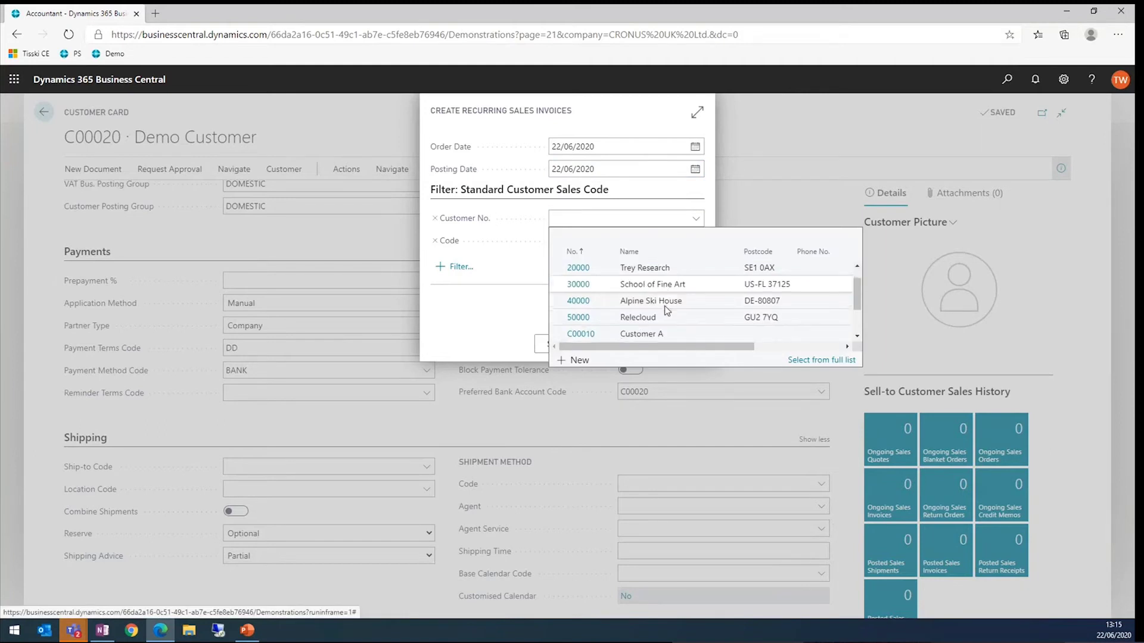
pyautogui.click(663, 317)
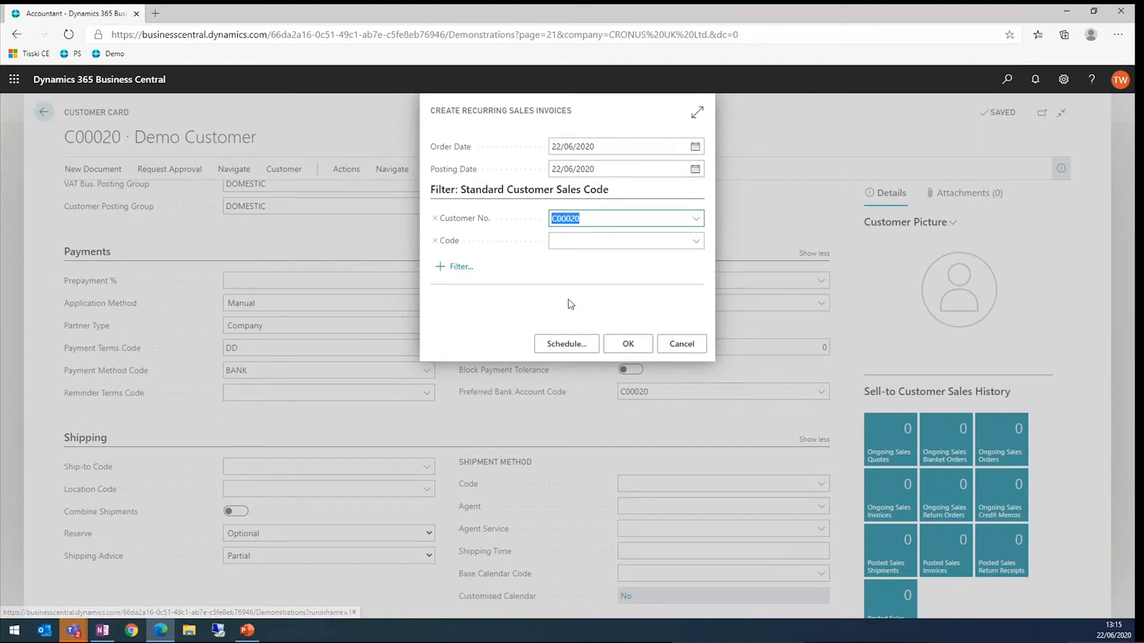
pyautogui.click(628, 344)
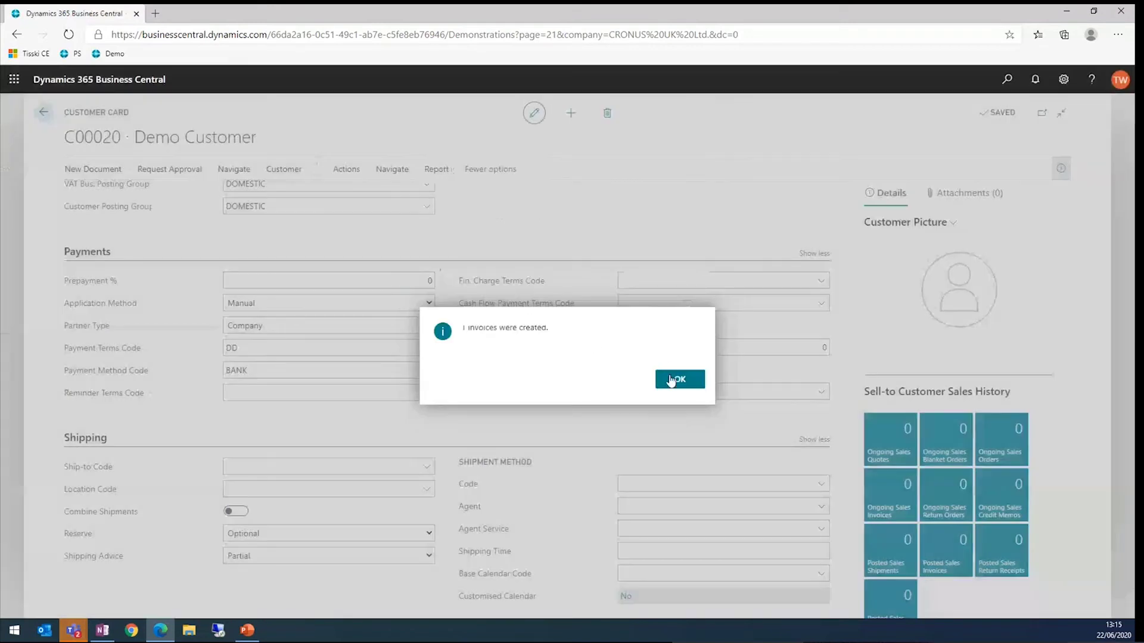
# Open sales invoice 102238 from Ongoing Sales Invoices, check mandate DDM1005, and post it.
pyautogui.click(670, 379)
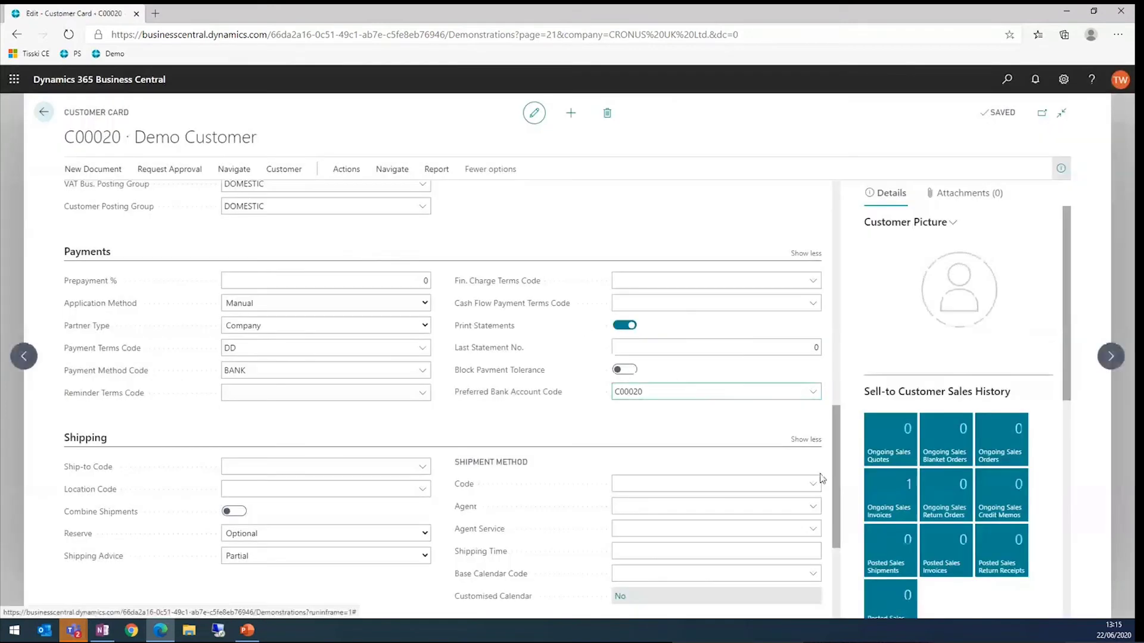
pyautogui.click(888, 489)
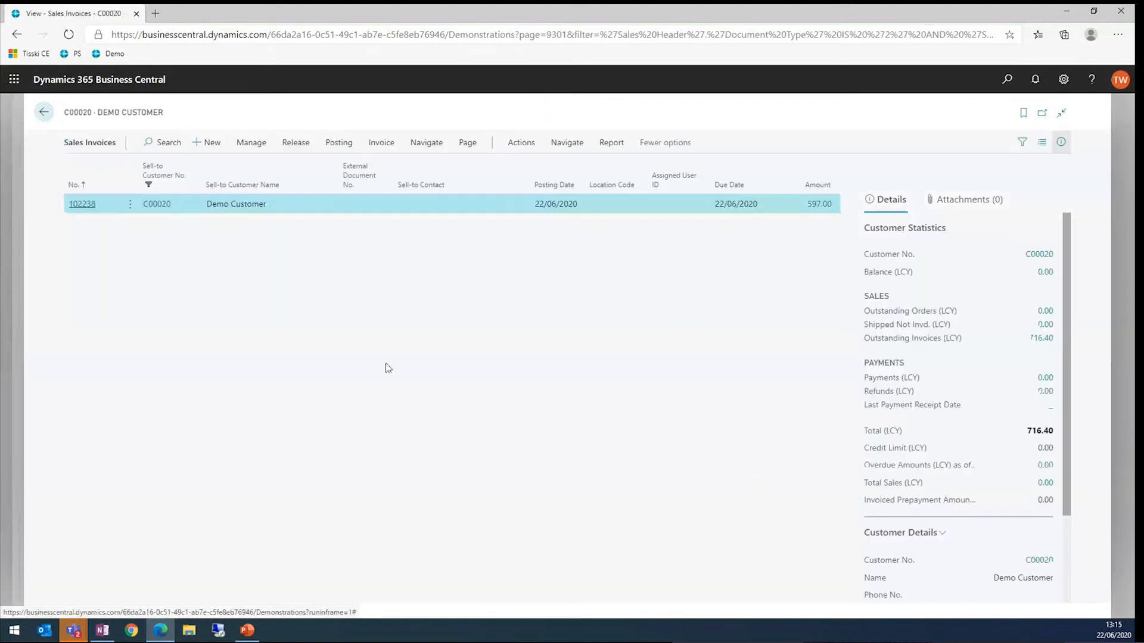
pyautogui.click(78, 204)
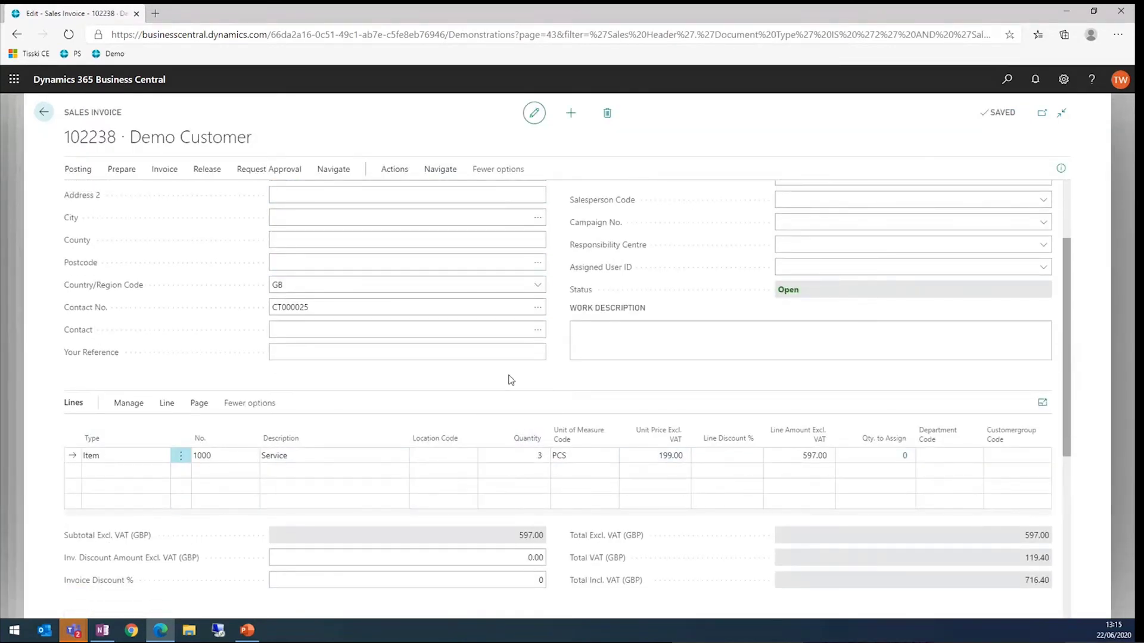
pyautogui.scroll(2, 477, 390)
pyautogui.scroll(-5, 551, 420)
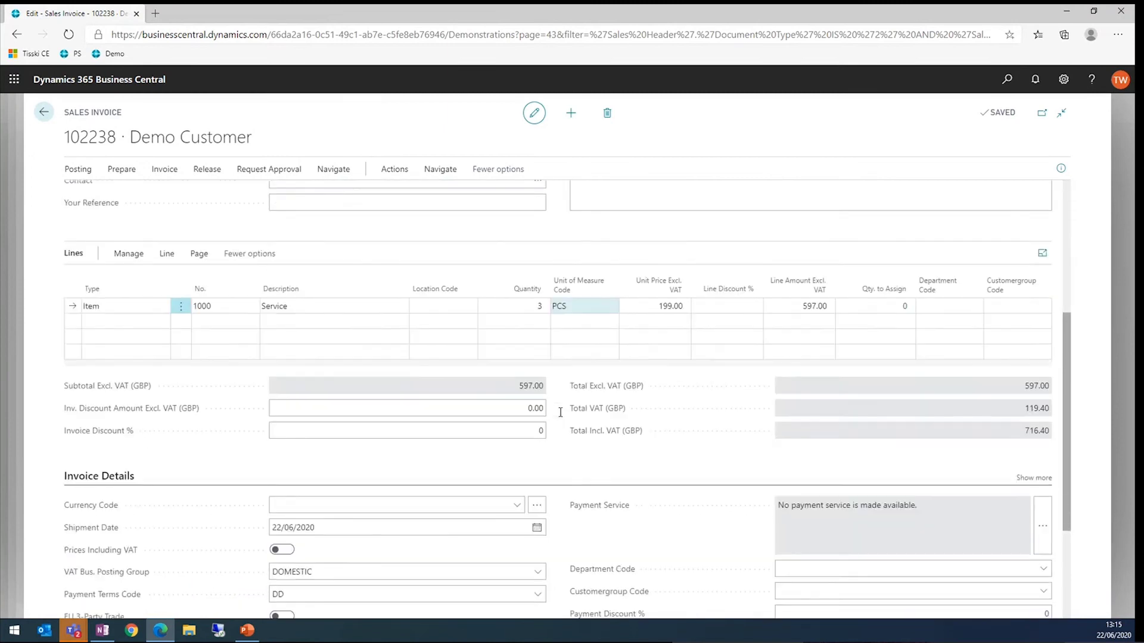
pyautogui.scroll(-3, 560, 412)
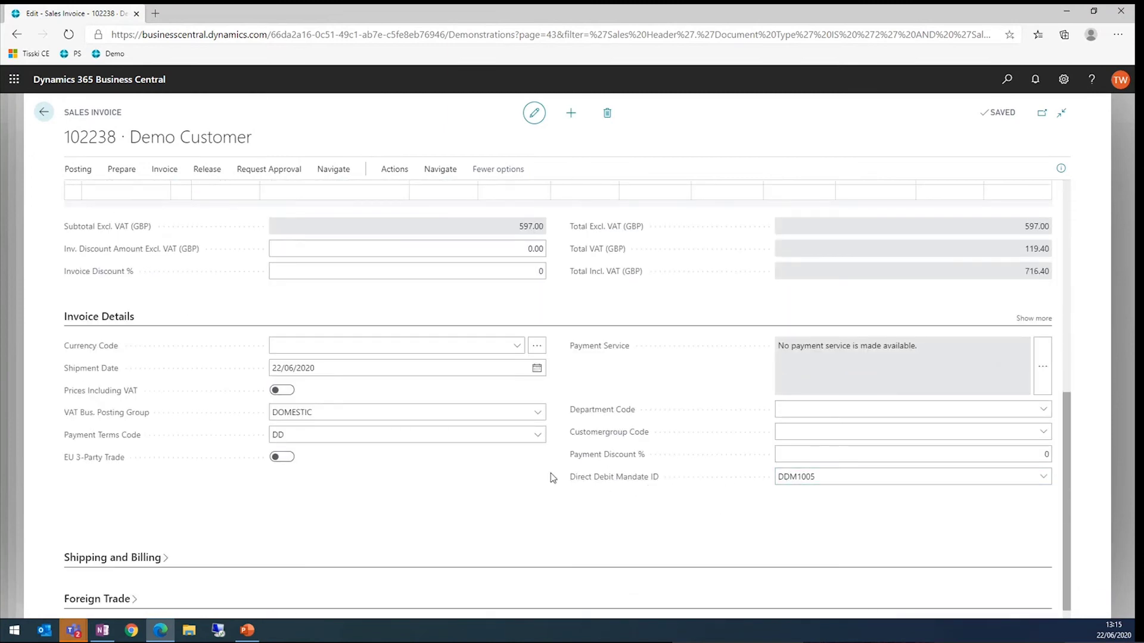
pyautogui.click(77, 169)
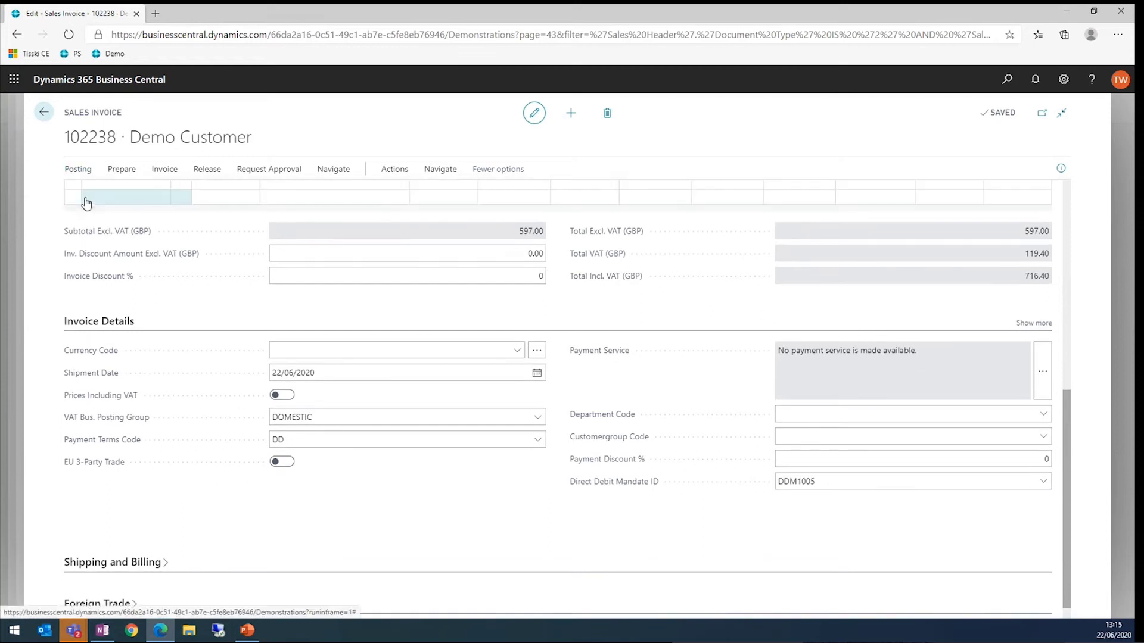
pyautogui.click(87, 203)
# Confirm posting, decline viewing posted invoice 103221, and return to the C00020 card.
pyautogui.click(621, 379)
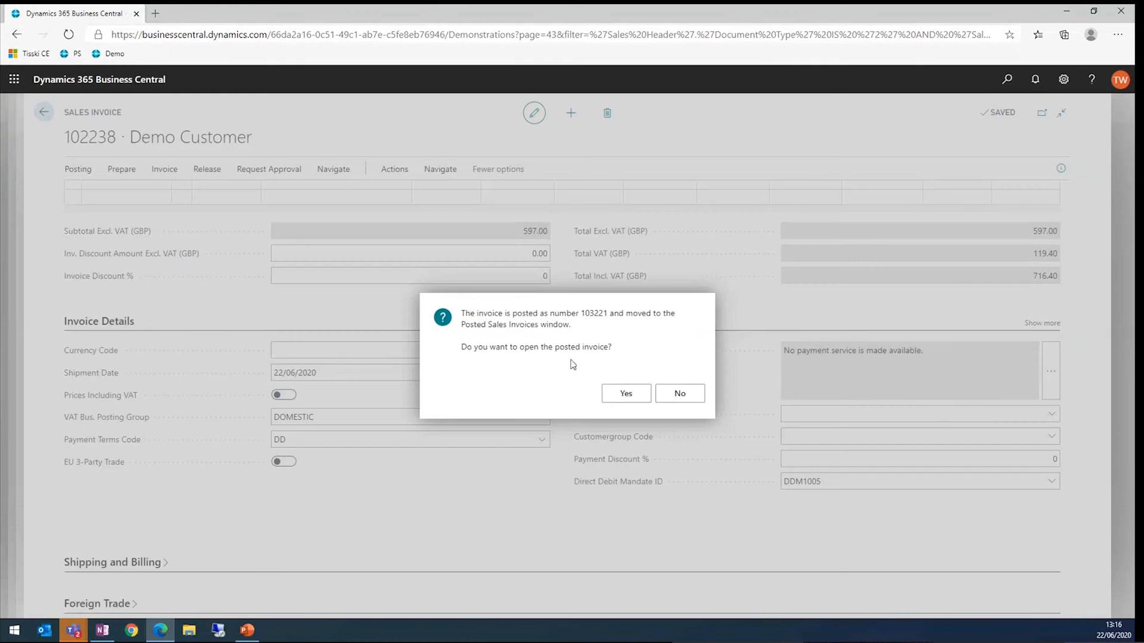
pyautogui.click(696, 400)
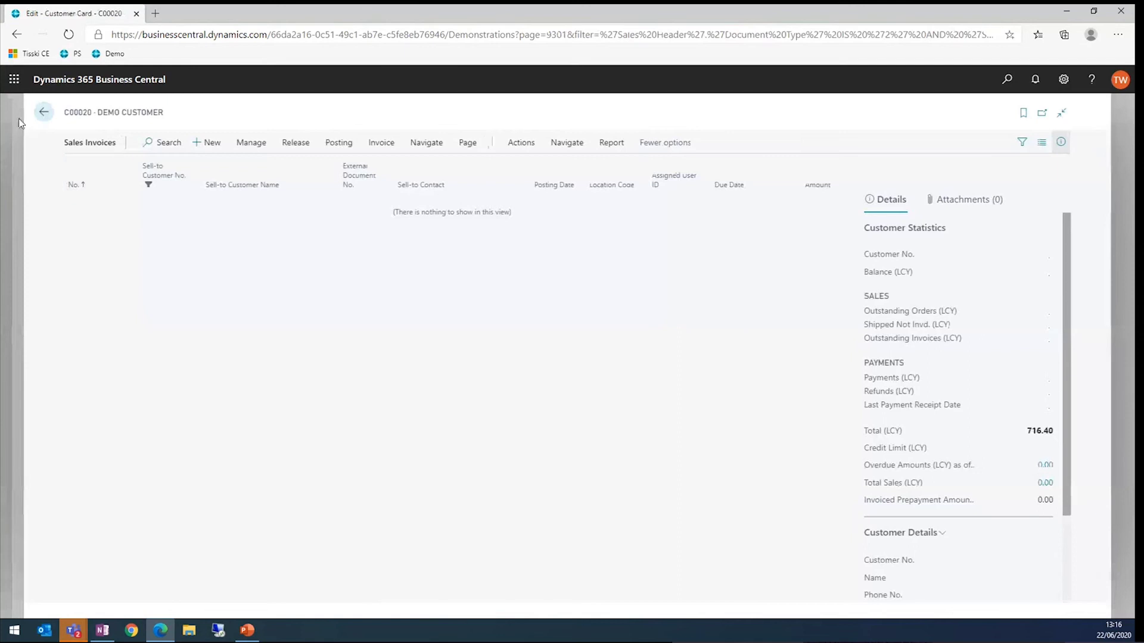
pyautogui.click(44, 112)
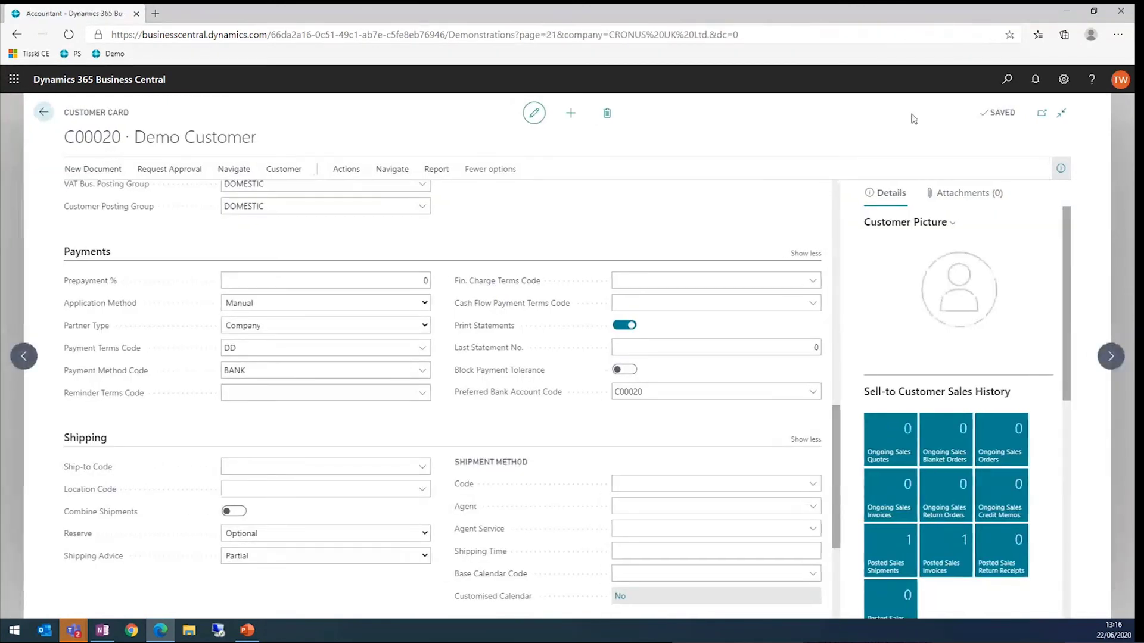
# Create direct debit collection DD1006 to bank account B010 from the Direct Debit Collections list.
pyautogui.click(44, 112)
pyautogui.click(310, 113)
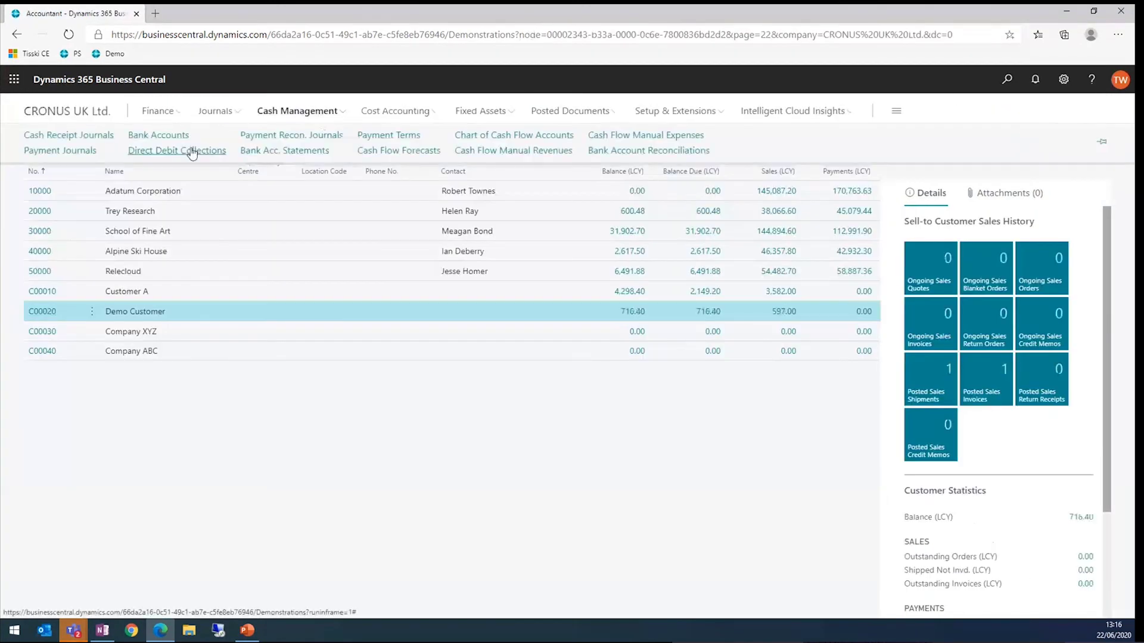
pyautogui.click(190, 152)
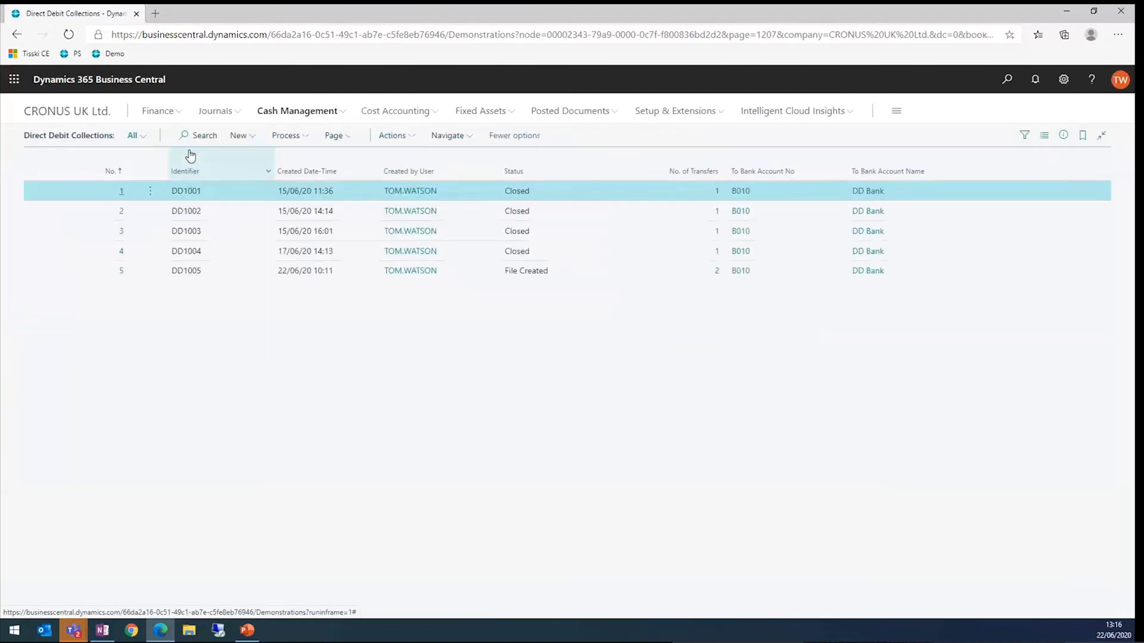
pyautogui.click(238, 135)
pyautogui.click(268, 159)
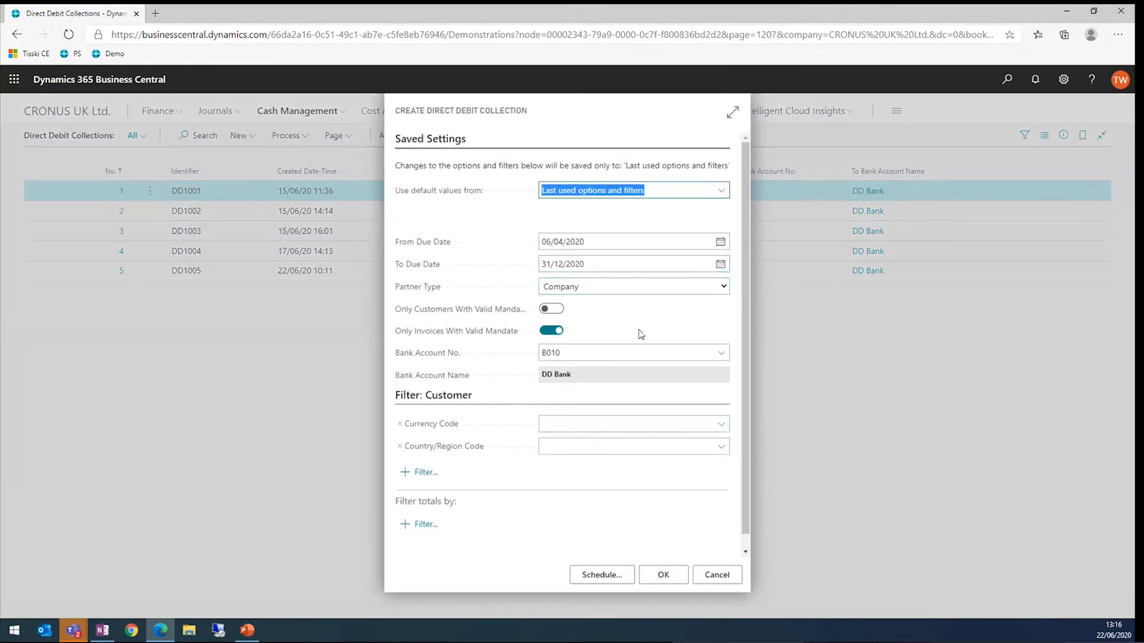
pyautogui.click(661, 575)
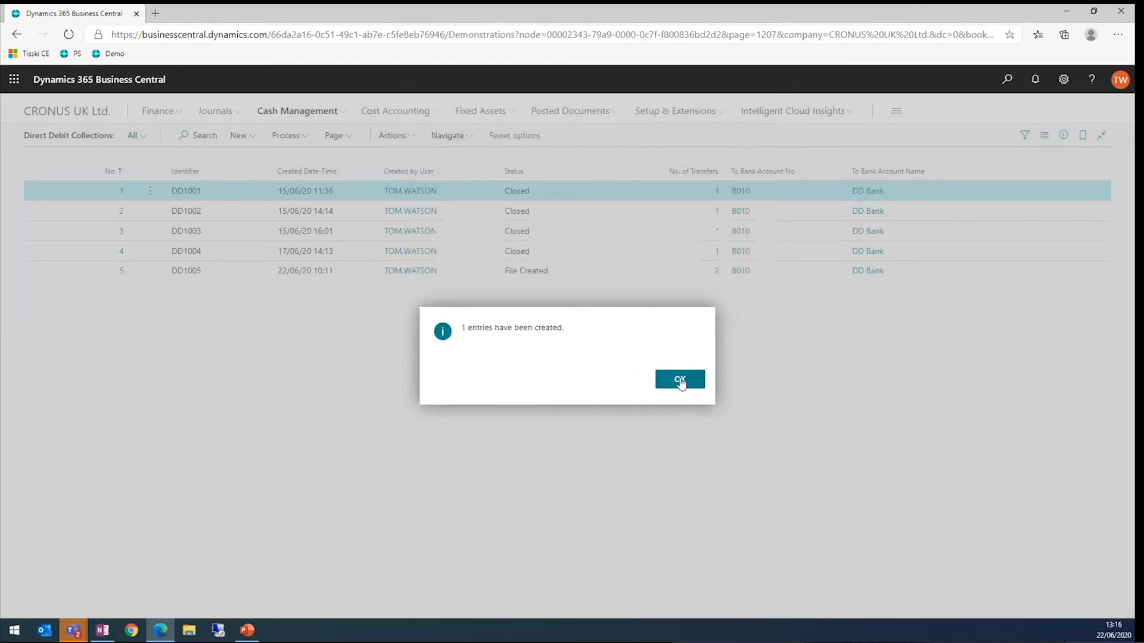
pyautogui.click(674, 385)
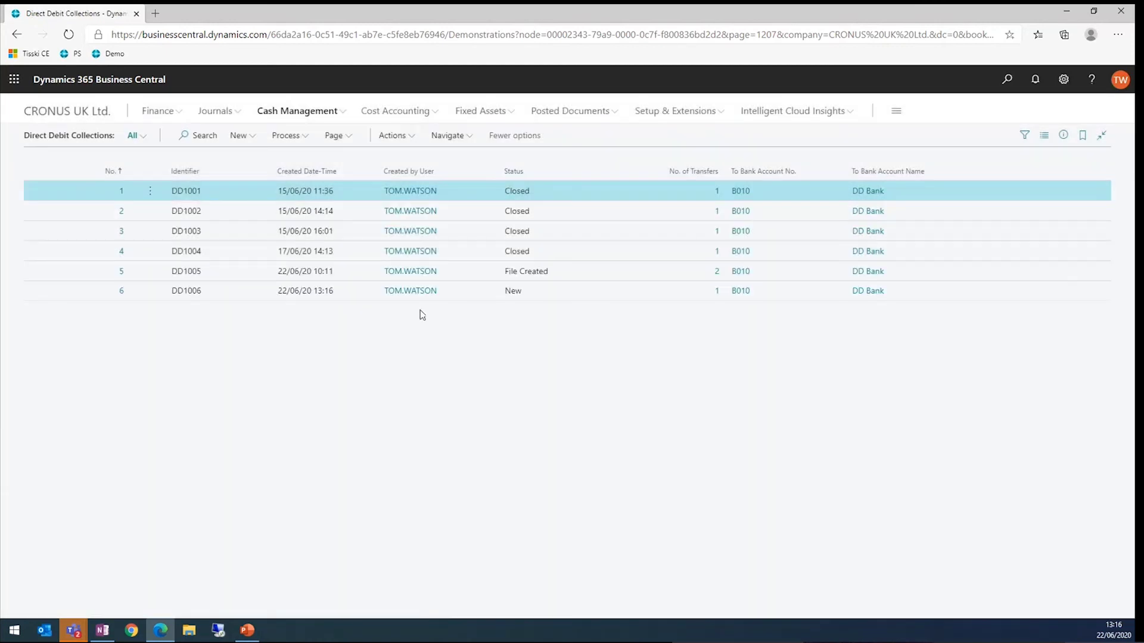
# View collection DD1006's entry for invoice 103221 (716.40) with the FactBox pane hidden.
pyautogui.click(123, 295)
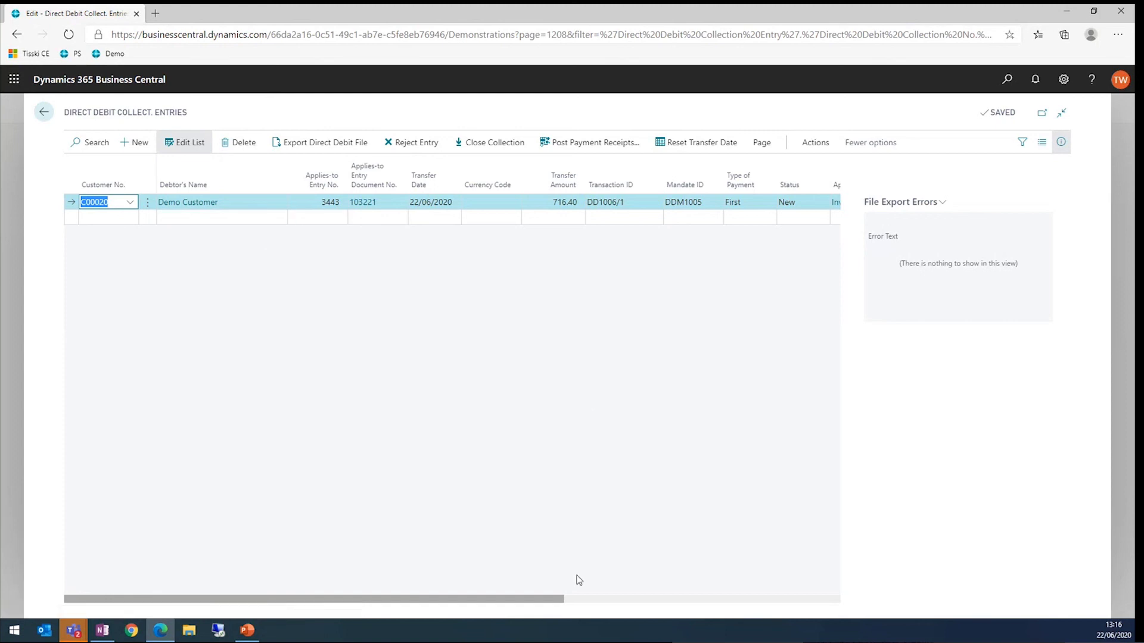
pyautogui.click(1062, 142)
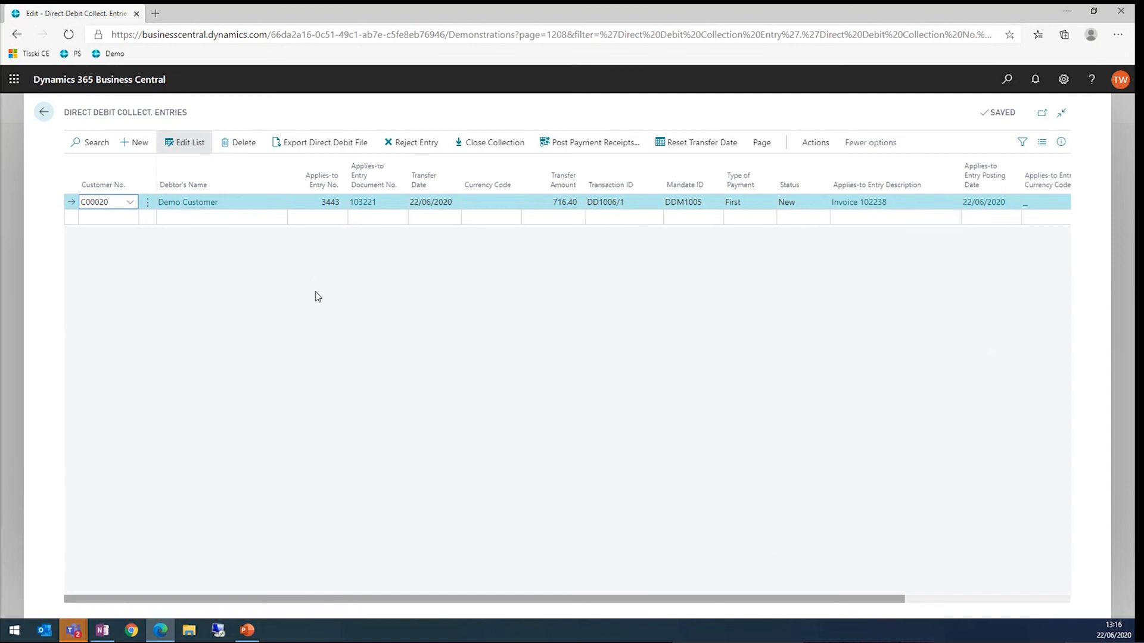
# Export the DD1006.XML direct debit file, check it in Notepad, then return to the entries.
pyautogui.click(345, 150)
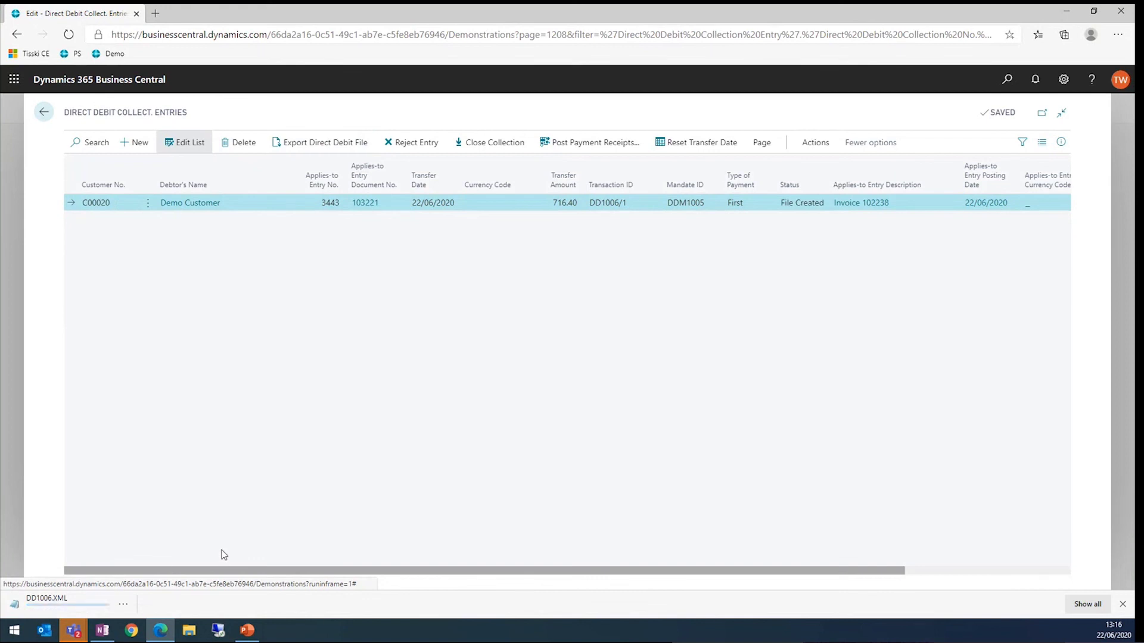
pyautogui.click(66, 603)
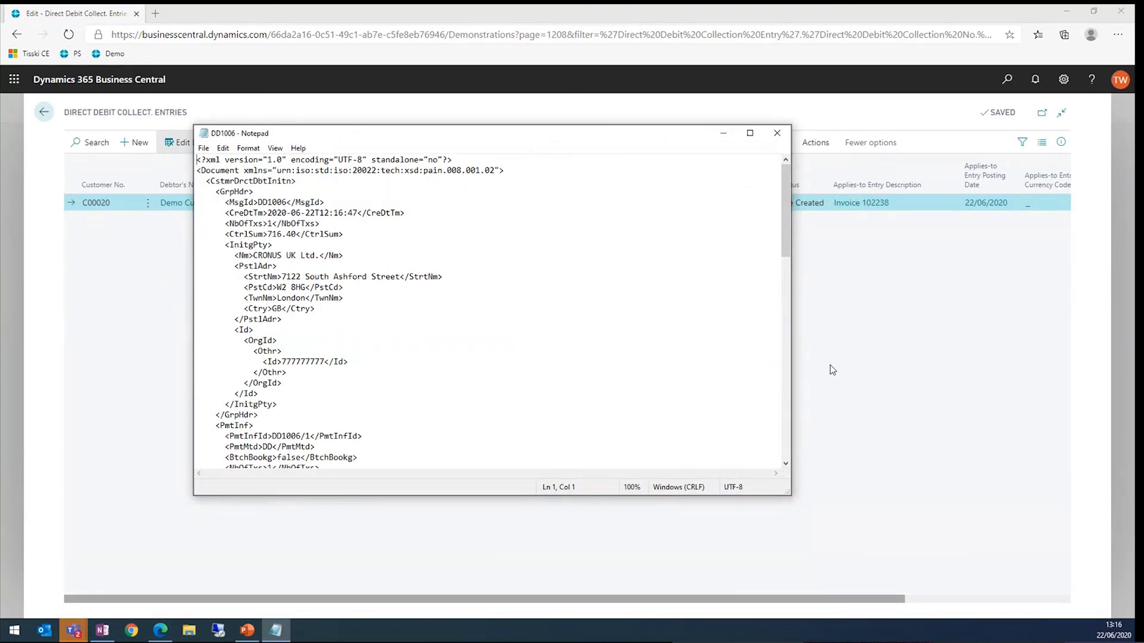
pyautogui.click(842, 367)
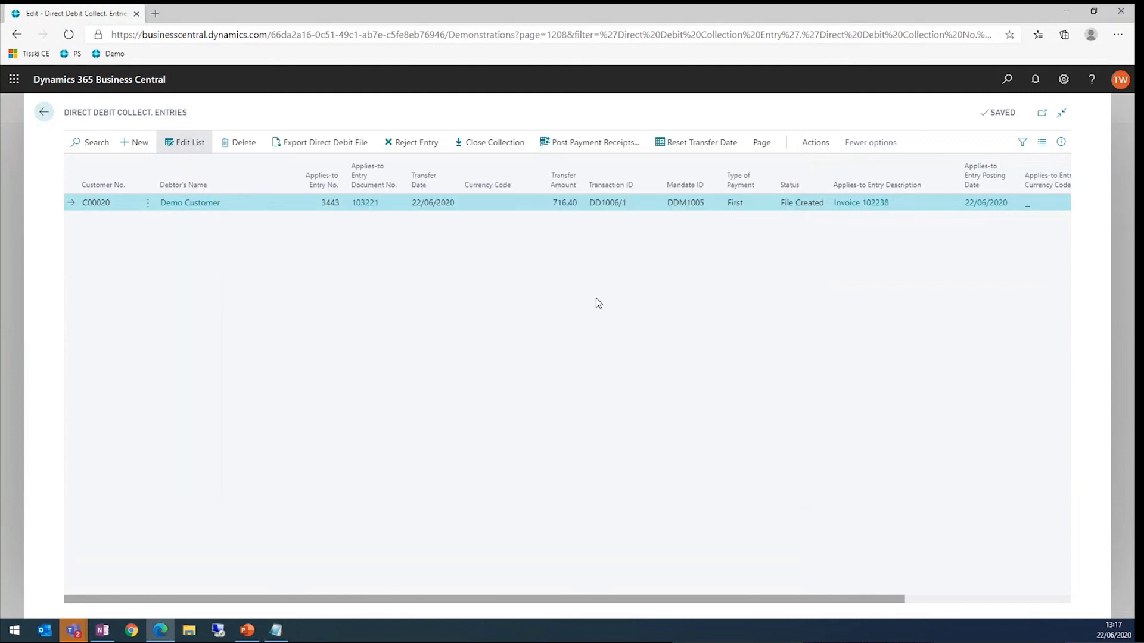